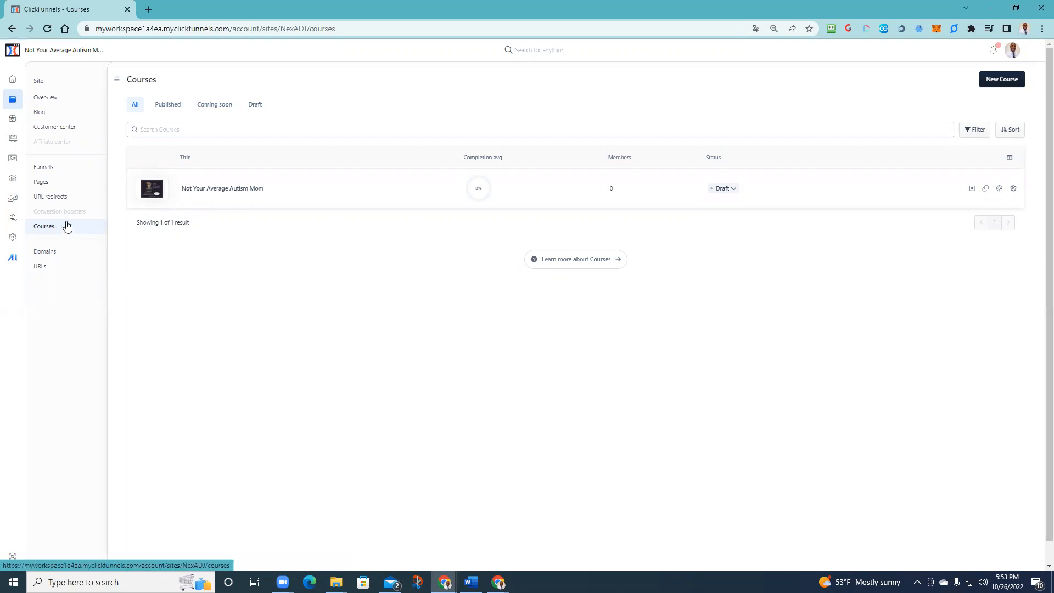
# - Go from the dashboard to the site's course list and start a new course from the Nested Course template
pyautogui.click(11, 82)
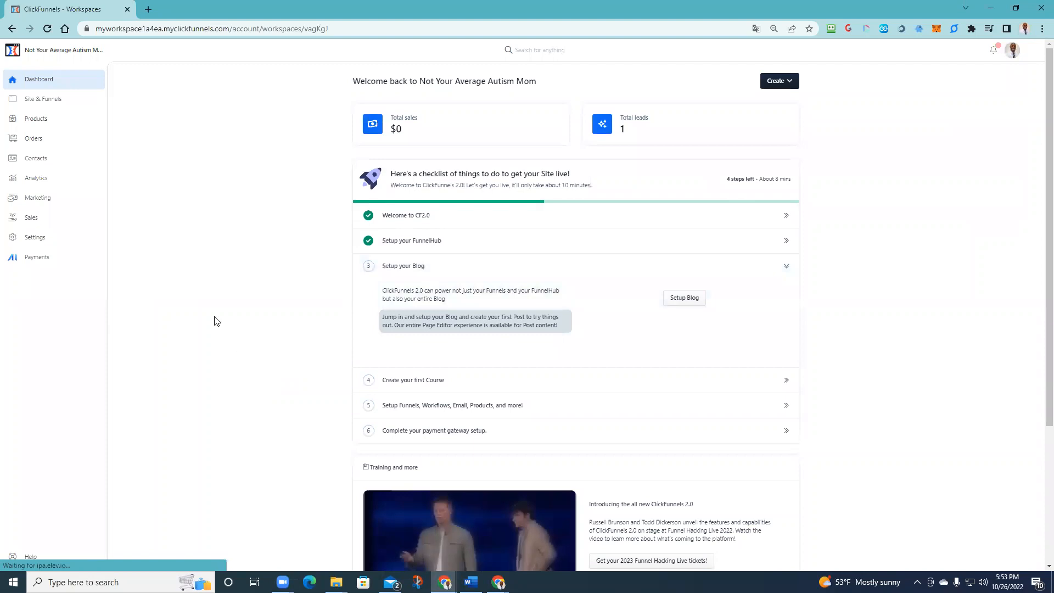
pyautogui.click(46, 99)
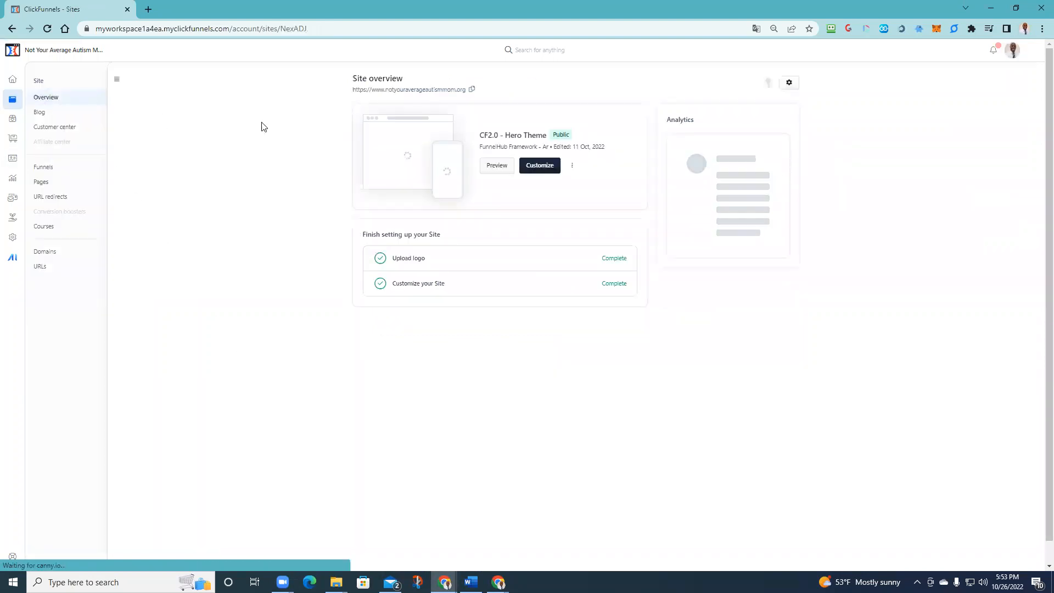
pyautogui.click(51, 231)
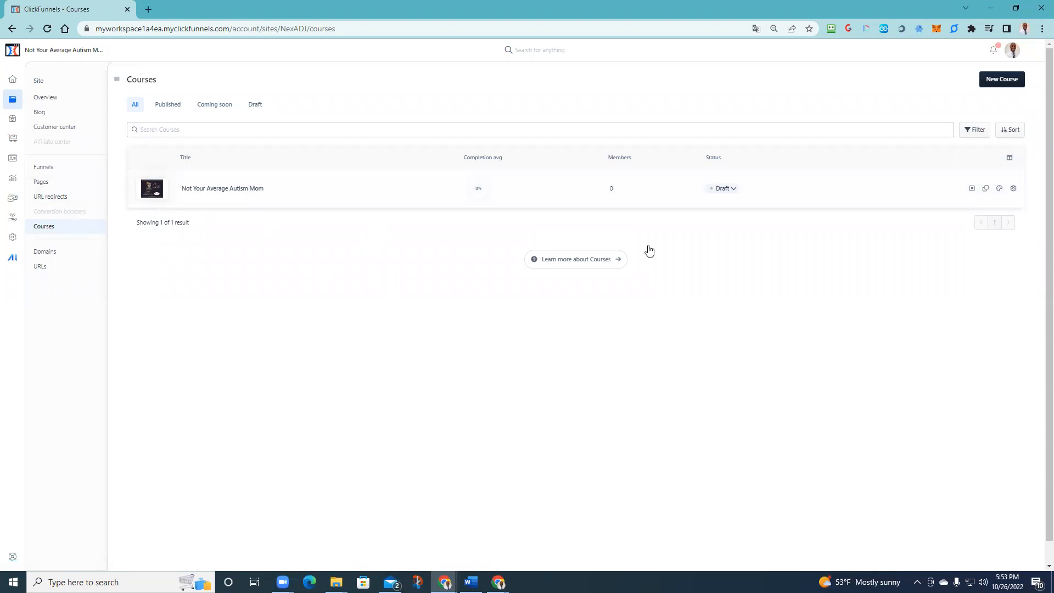
pyautogui.click(1005, 80)
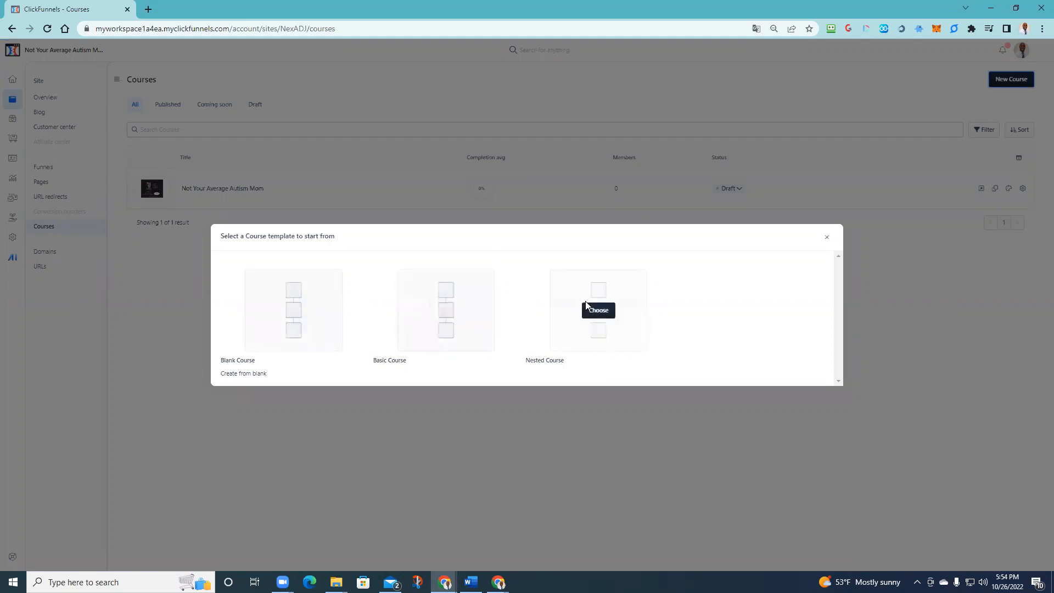
pyautogui.click(595, 316)
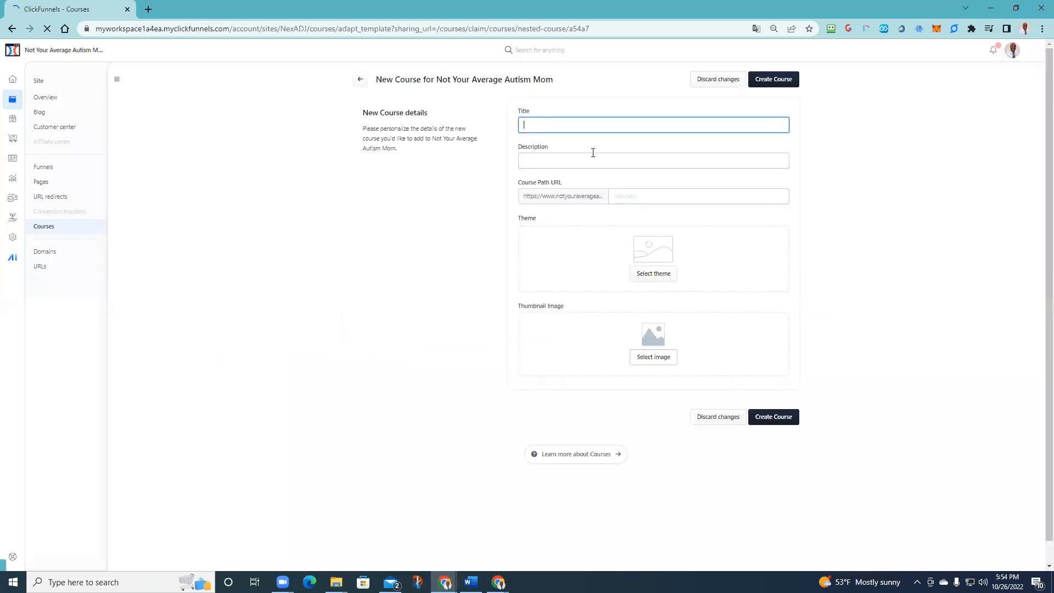
# - Title the new course "Community"
pyautogui.write('test')
pyautogui.click(621, 259)
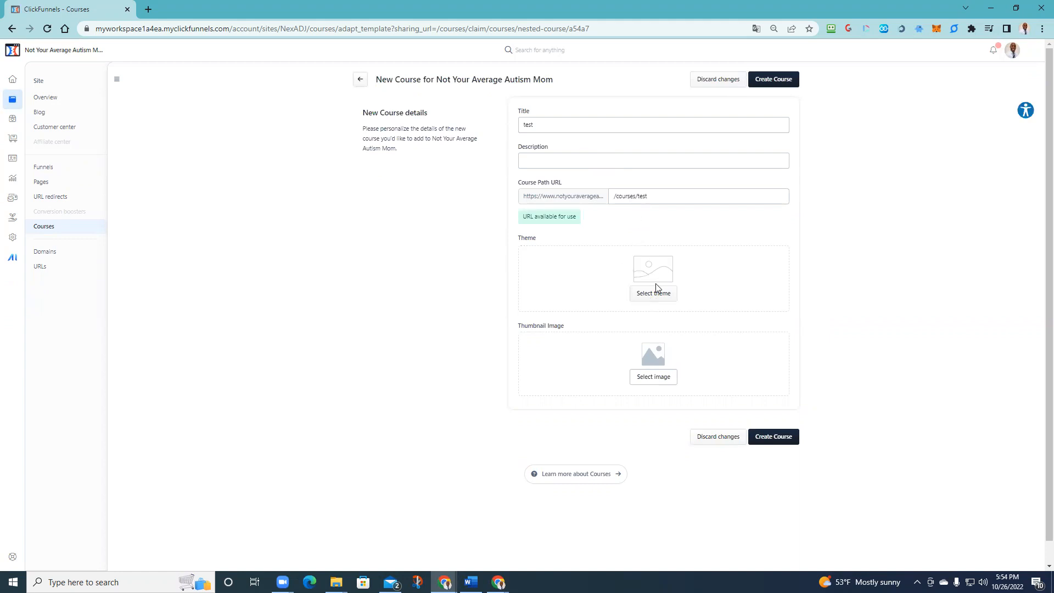
pyautogui.click(561, 124)
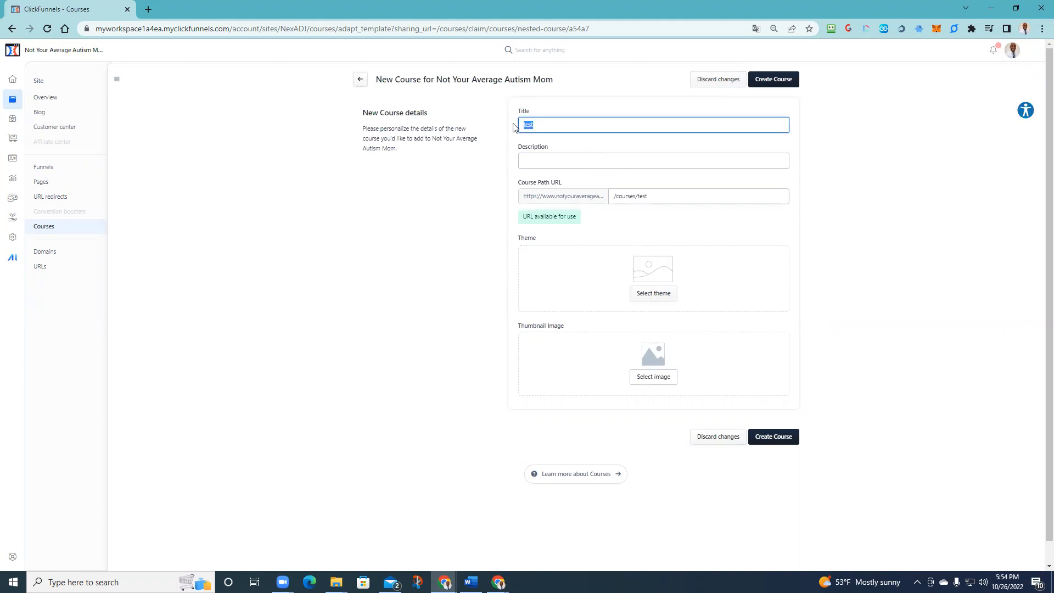
pyautogui.write('Community')
pyautogui.click(473, 228)
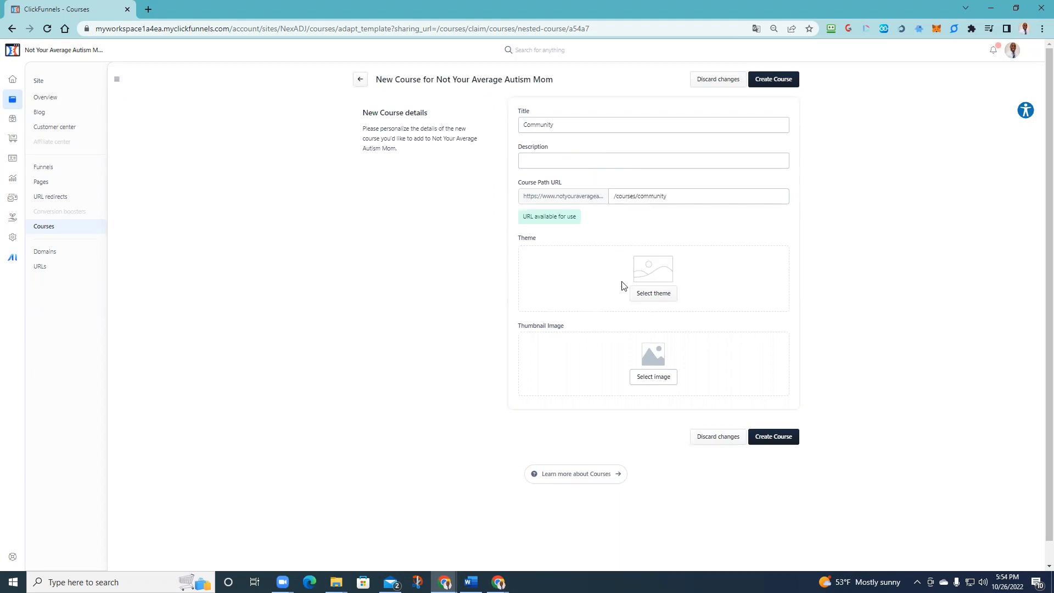
# - Apply the CF2.0 - Hero Theme to the Community course and create the course
pyautogui.click(640, 294)
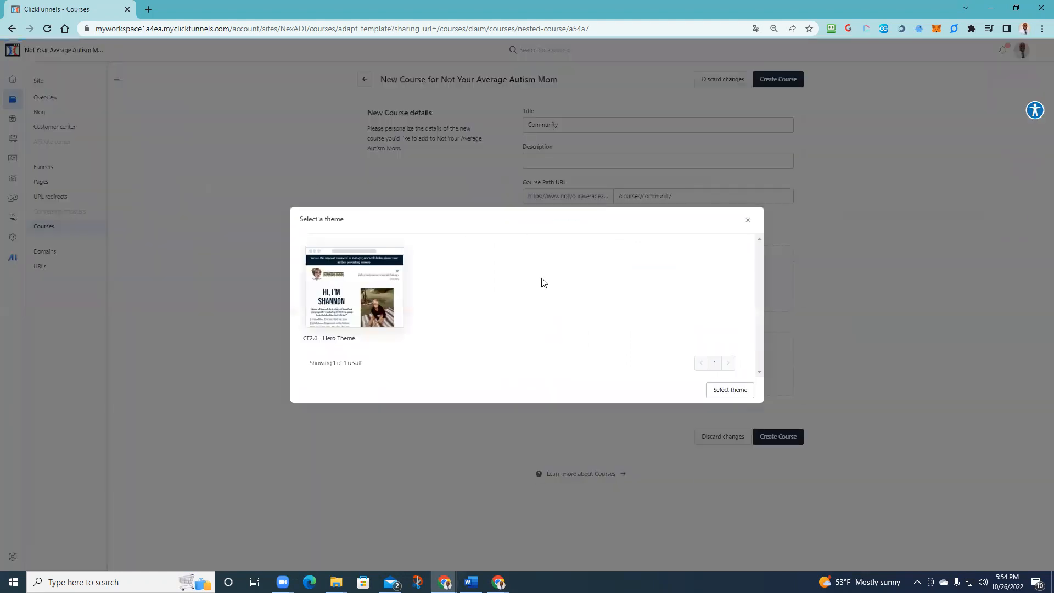
pyautogui.click(333, 281)
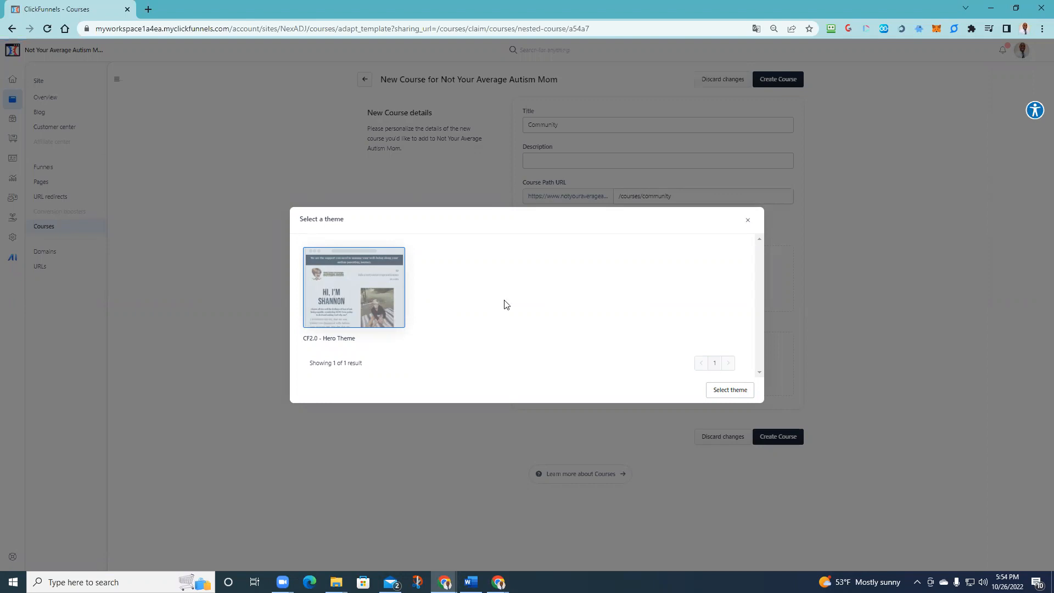
pyautogui.click(714, 391)
pyautogui.scroll(-1, 601, 357)
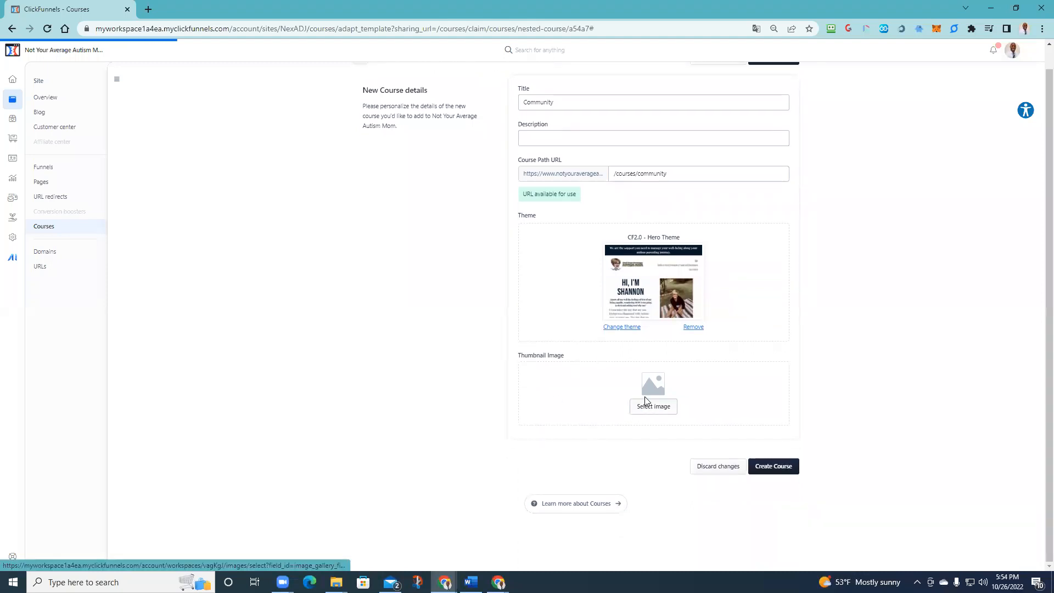
pyautogui.click(782, 466)
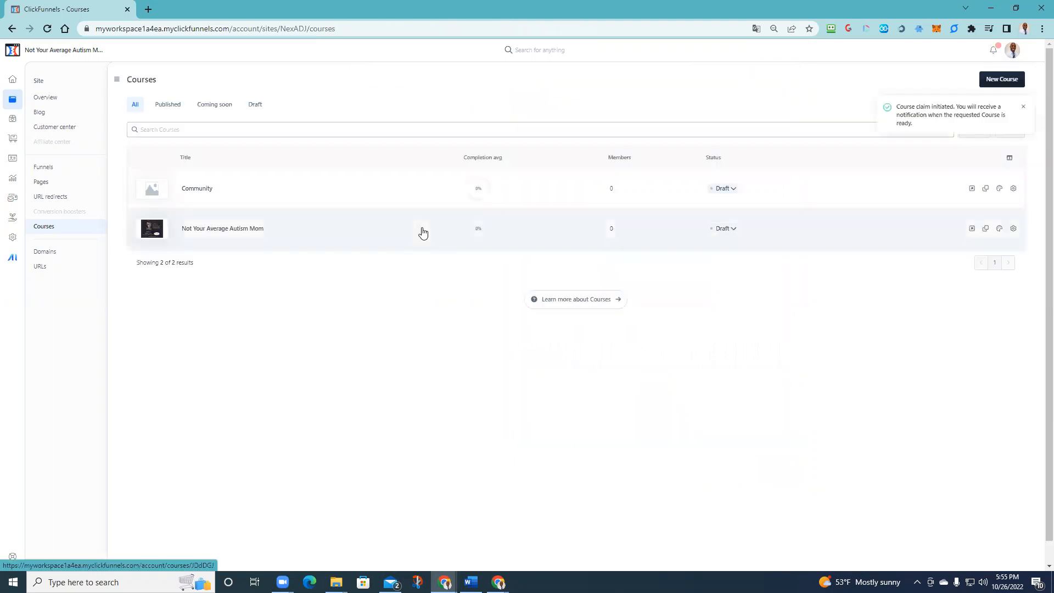
# - Open the Community course and examine the nested modules and lessons inside Module A1, Module B1 and Module A2
pyautogui.click(210, 190)
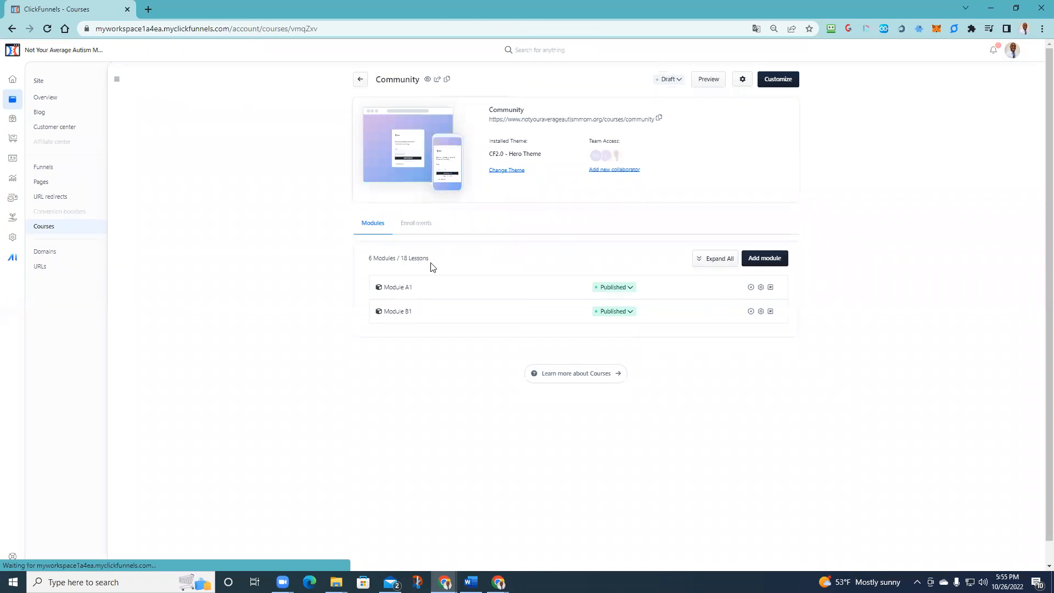
pyautogui.click(396, 292)
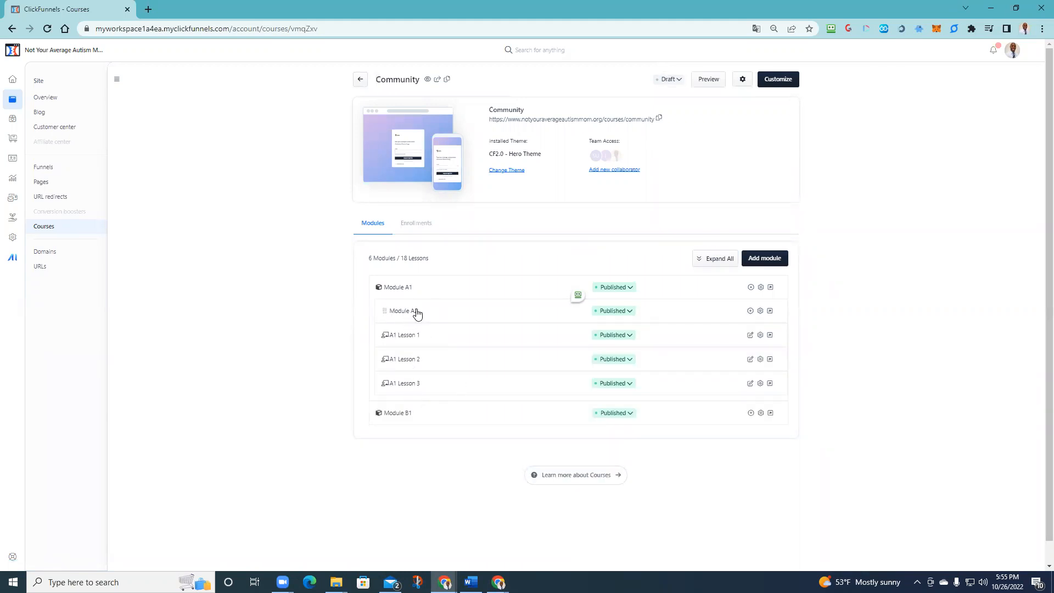
pyautogui.click(403, 415)
pyautogui.scroll(-1, 431, 411)
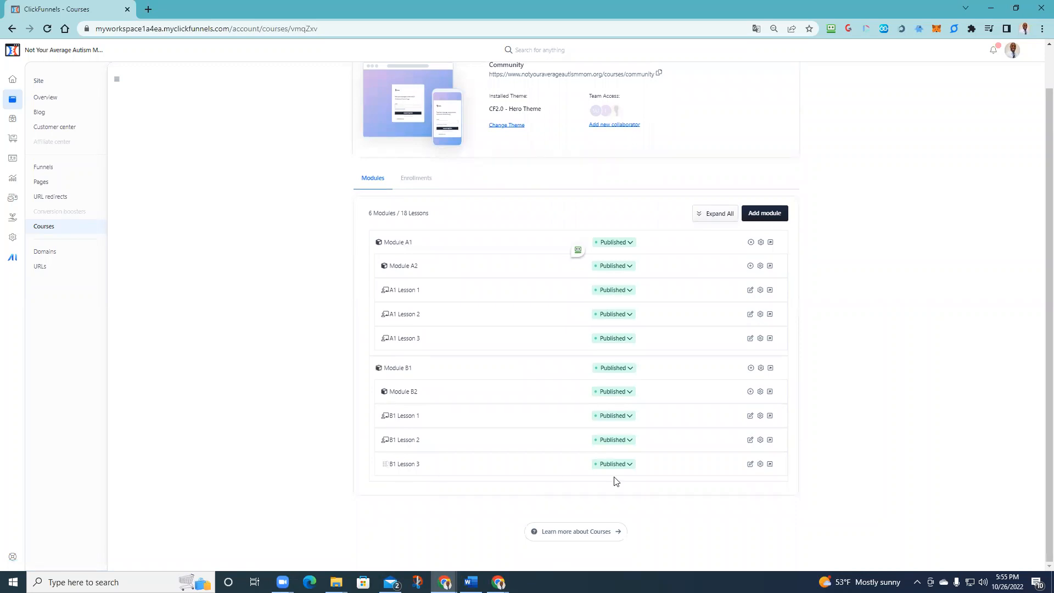
pyautogui.click(406, 271)
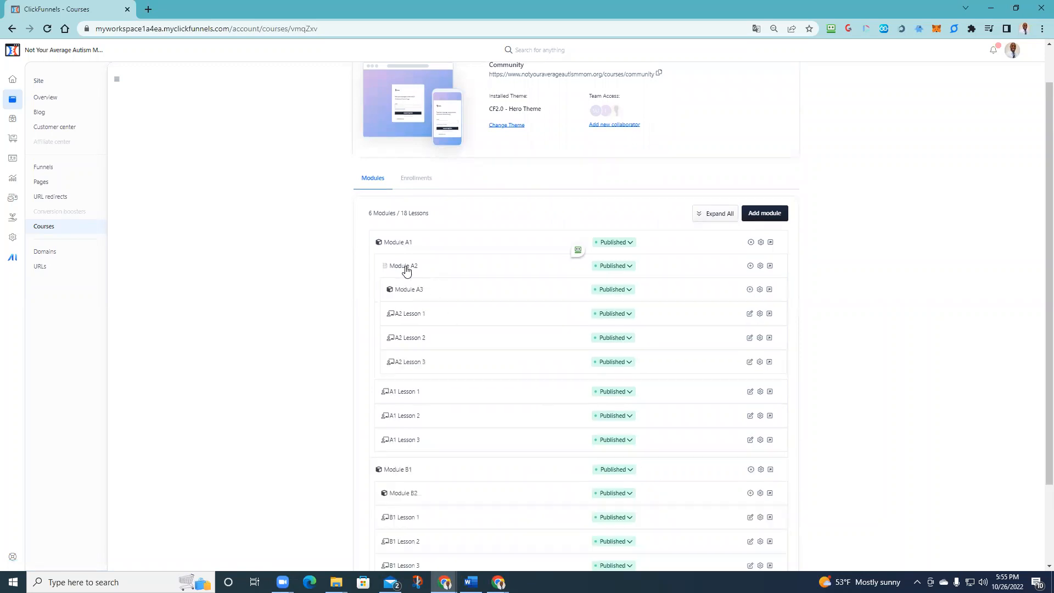
pyautogui.click(407, 271)
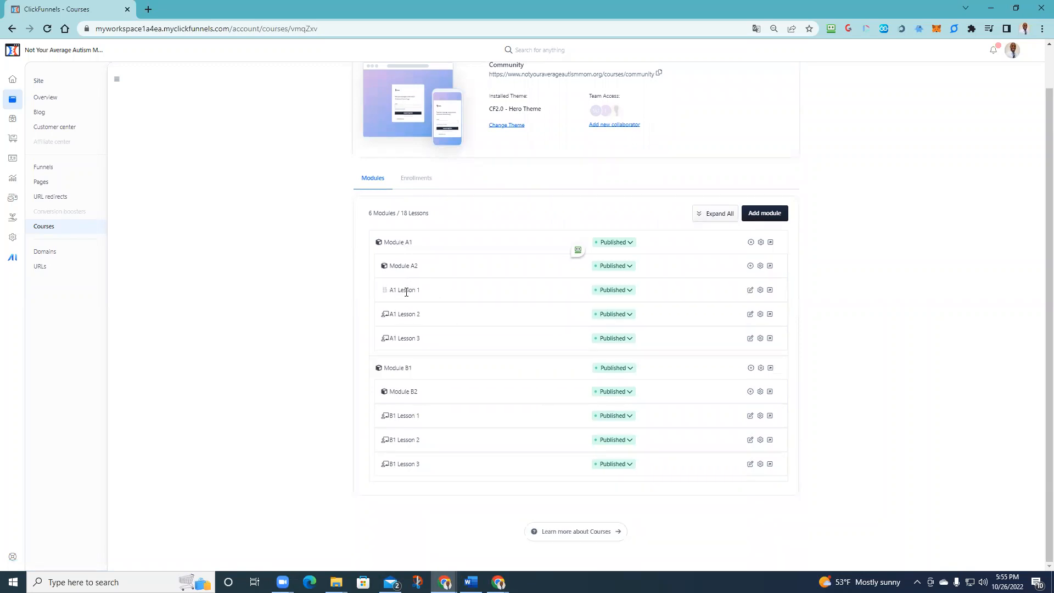
# - Open A1 Lesson 1 in the page editor and look over its page layout from header to footer
pyautogui.click(751, 291)
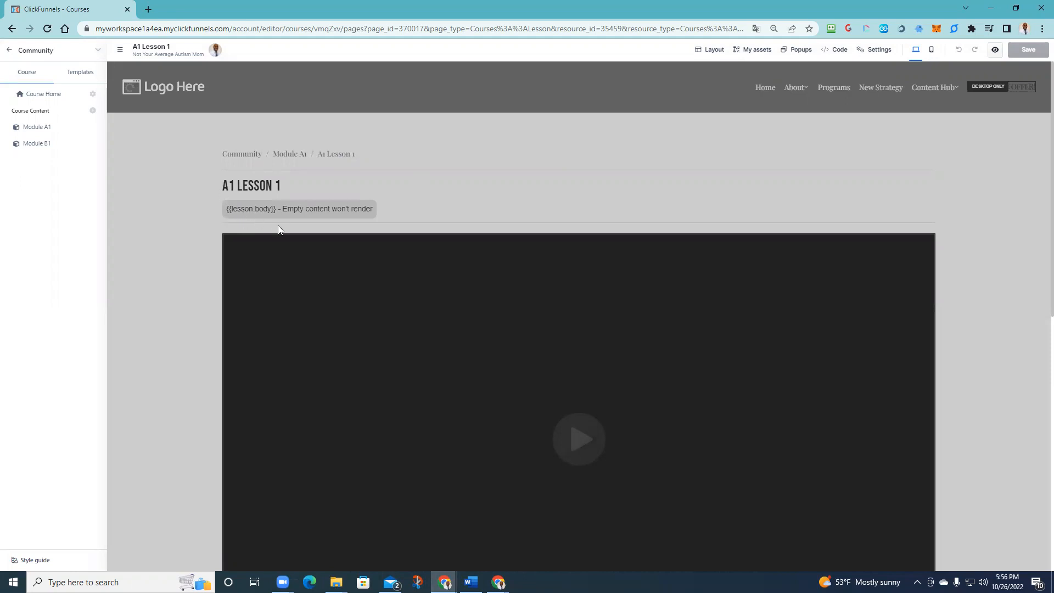
pyautogui.scroll(-7, 419, 284)
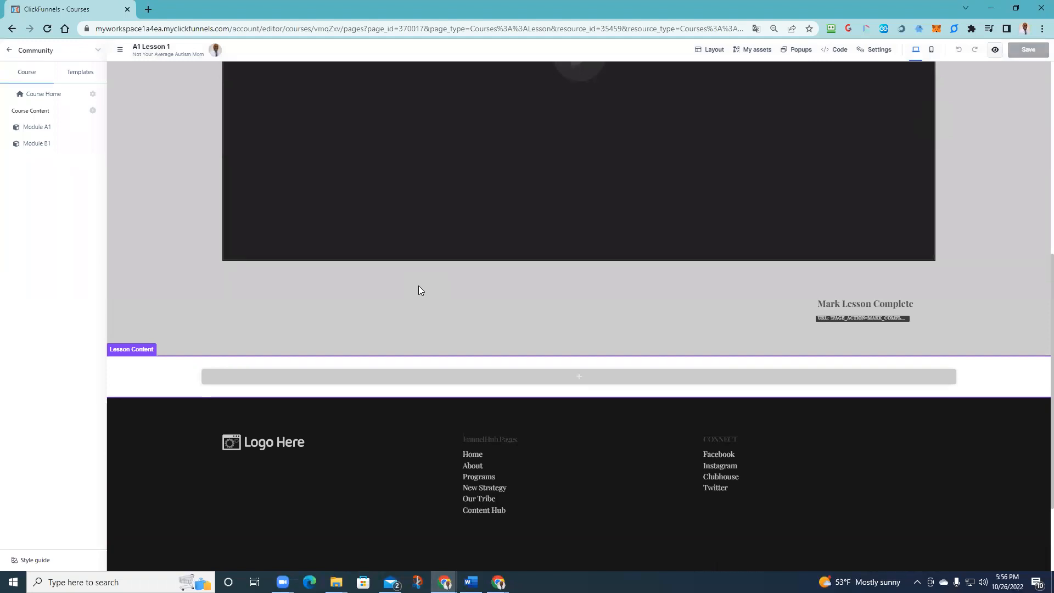
pyautogui.scroll(5, 363, 307)
pyautogui.scroll(3, 330, 281)
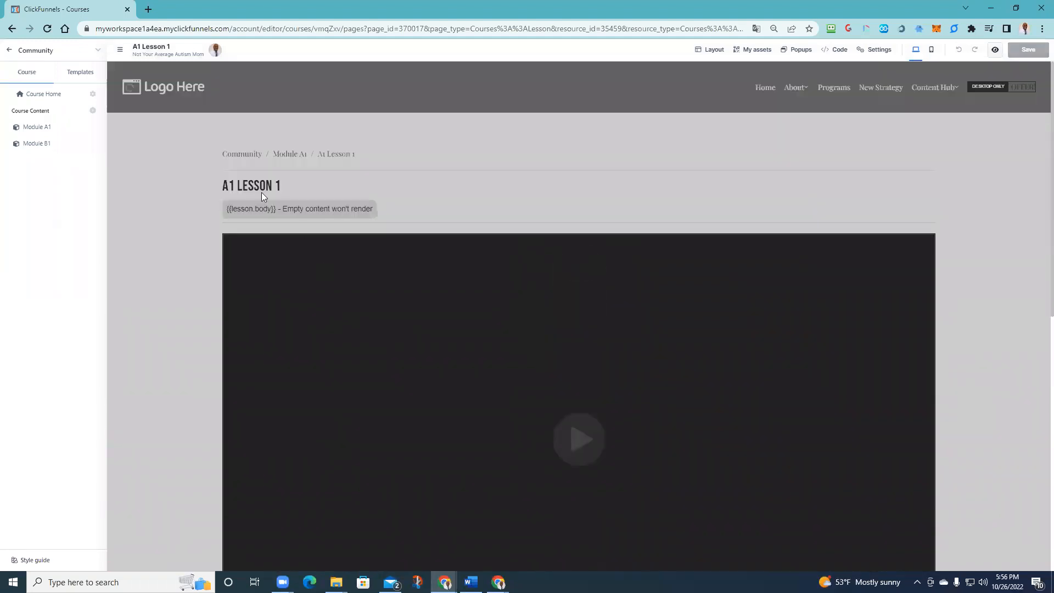
# - Expand Module A1 and Module B1 in the editor's course content and review their lessons alongside the lesson page
pyautogui.click(28, 127)
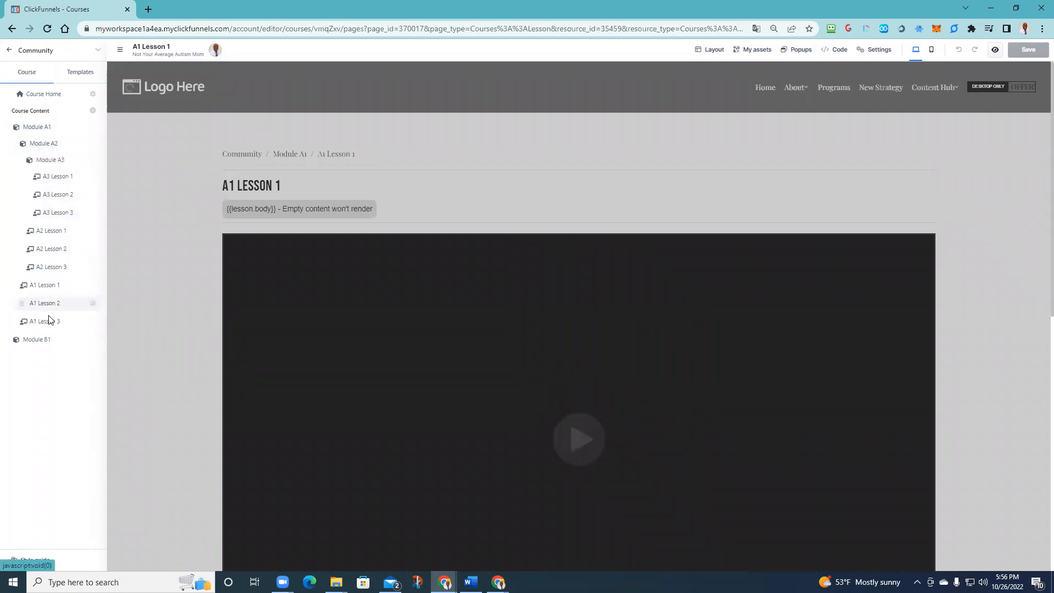
pyautogui.click(36, 340)
pyautogui.scroll(-5, 289, 350)
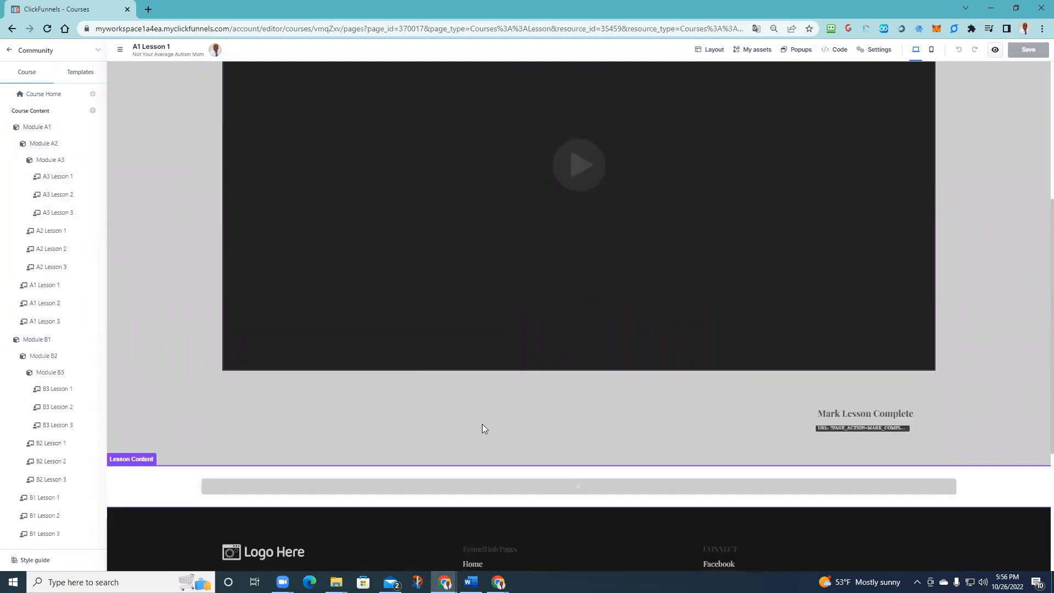
pyautogui.scroll(-4, 549, 423)
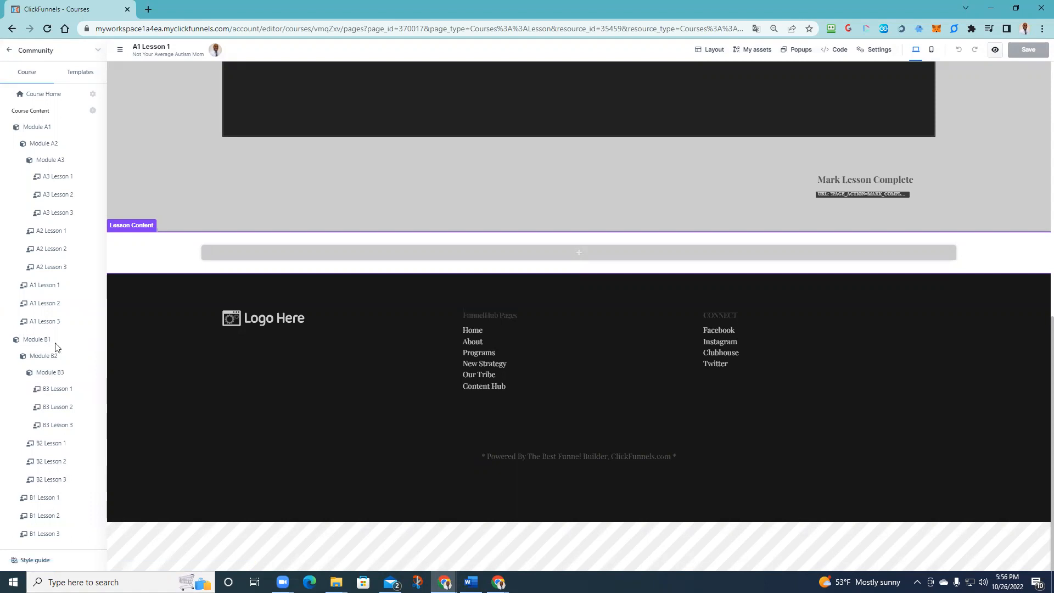
pyautogui.scroll(8, 415, 249)
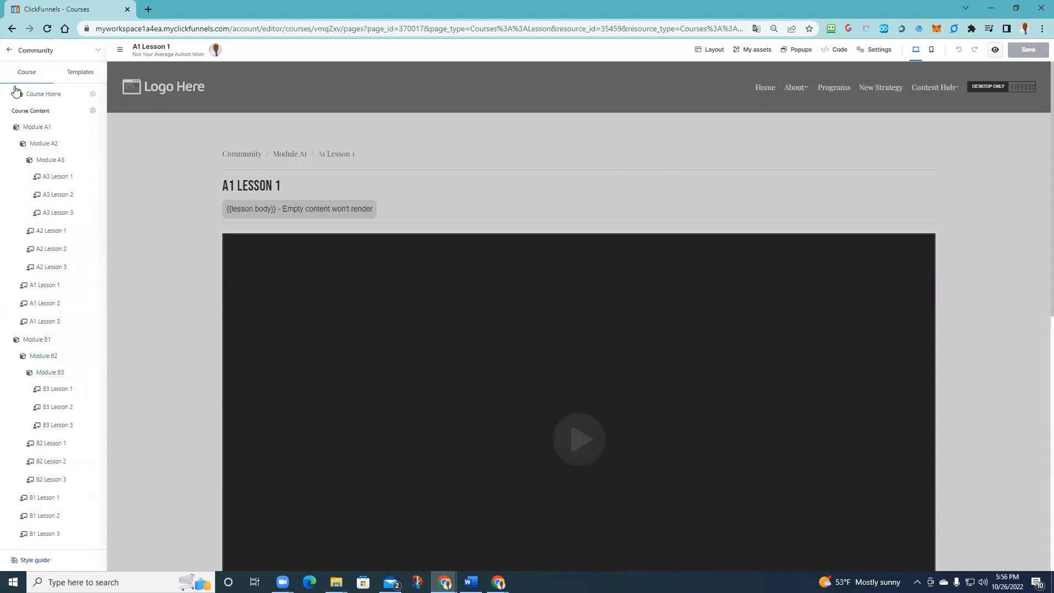
# - Leave the lesson editor, return to the course list and start a new course from the Blank Course template
pyautogui.click(8, 50)
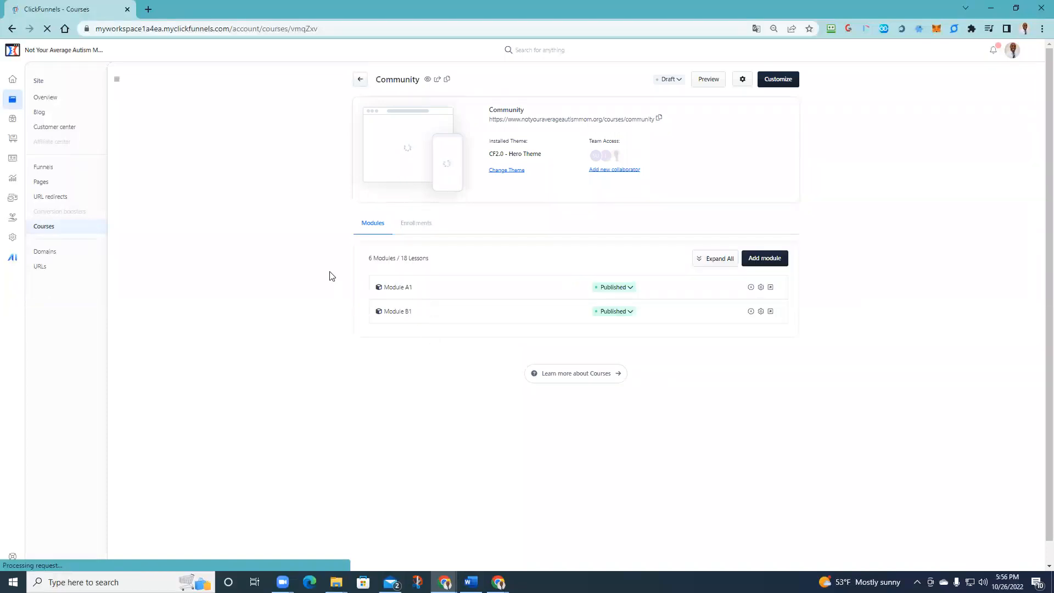
pyautogui.click(360, 81)
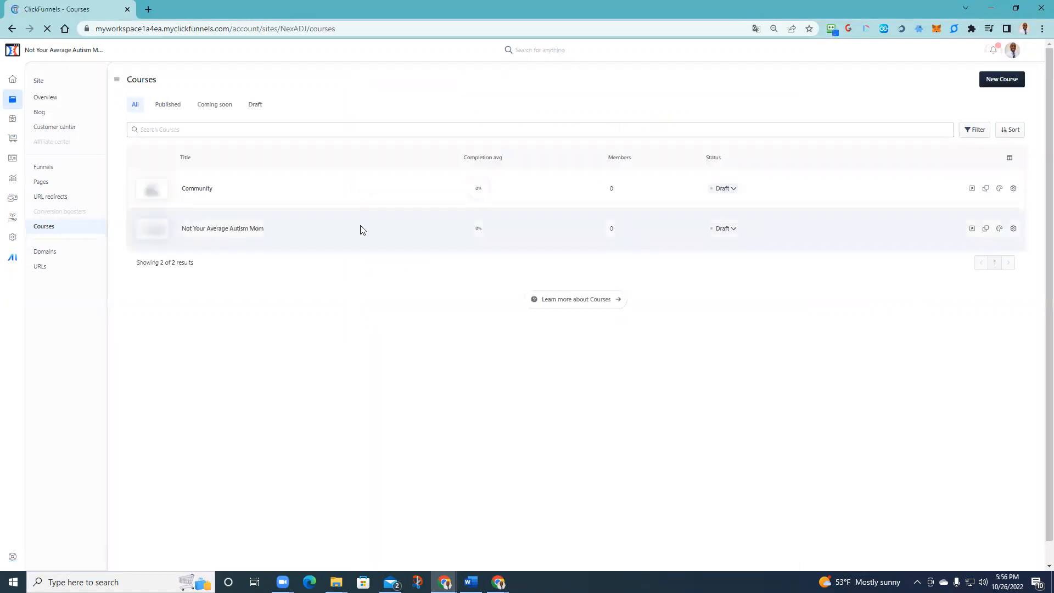
pyautogui.click(980, 81)
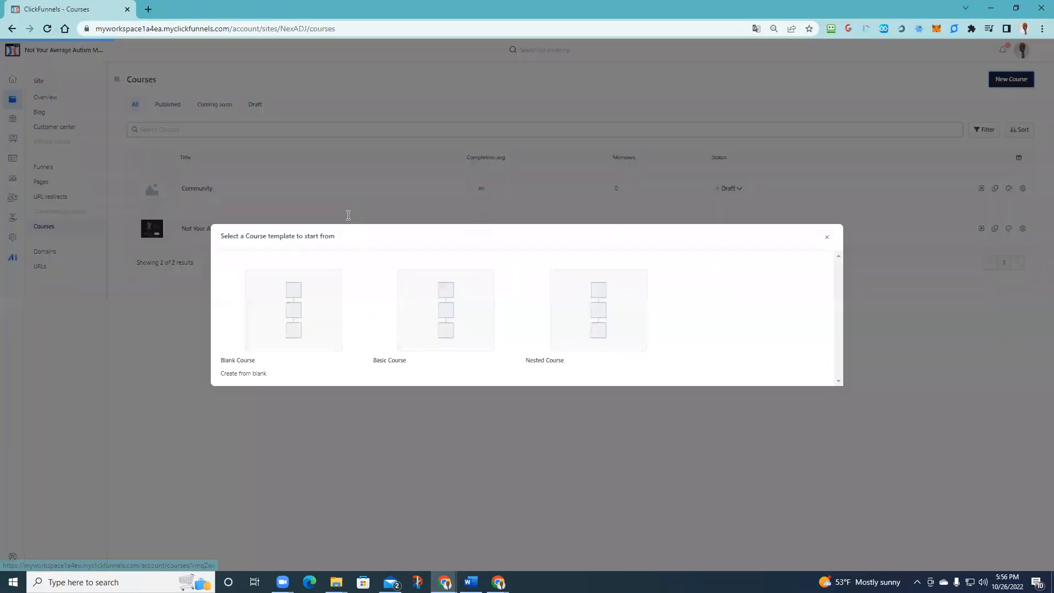
pyautogui.moveTo(291, 329)
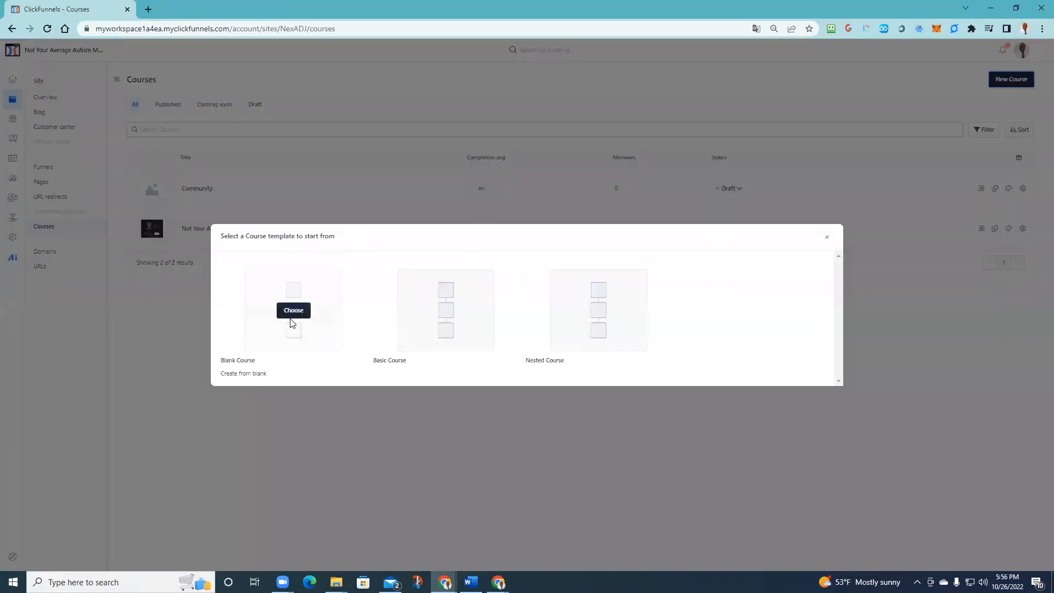
pyautogui.click(293, 312)
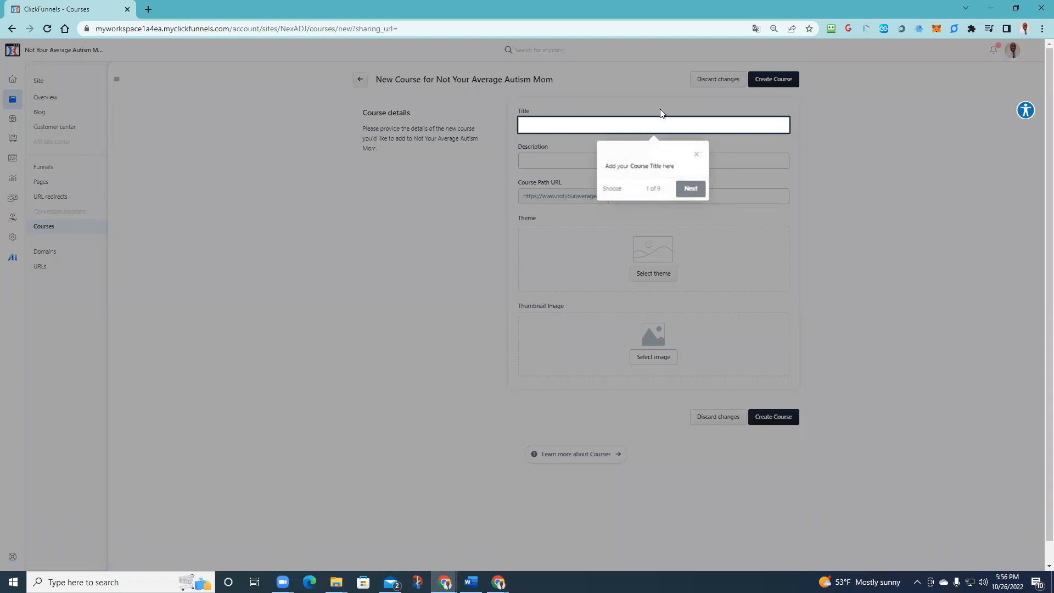
# - Title the blank course "5 Day Challenge" and advance the setup guide to the description
pyautogui.click(537, 124)
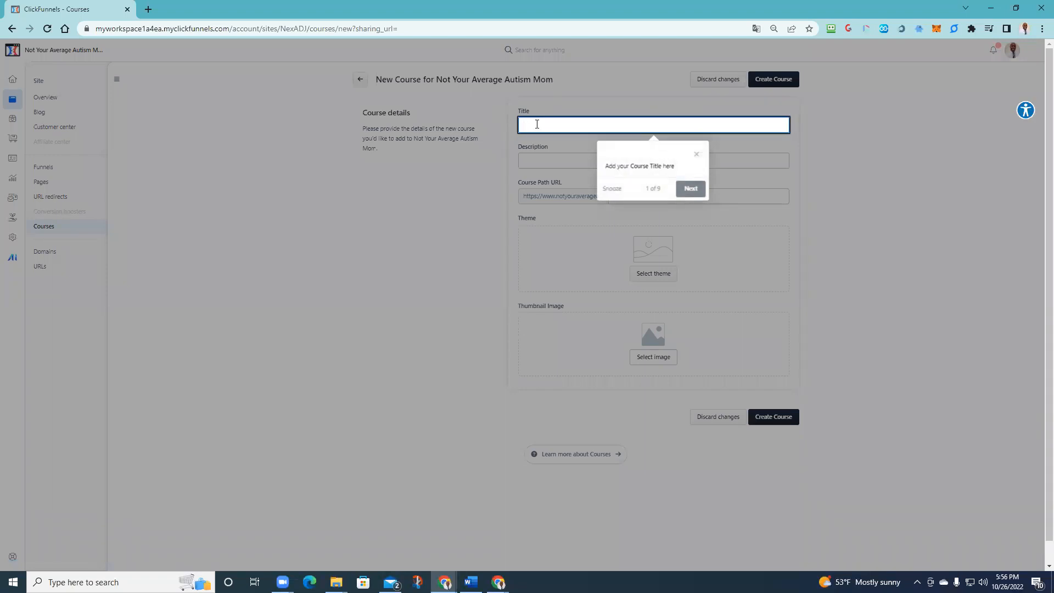
pyautogui.write('S')
pyautogui.write(' Day Ch')
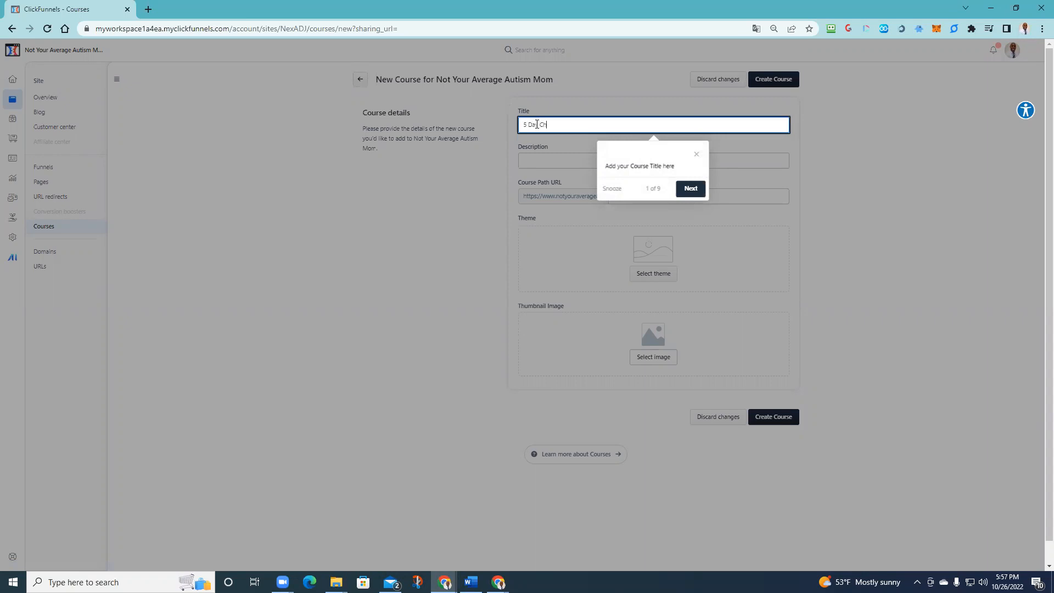
pyautogui.write('allenge')
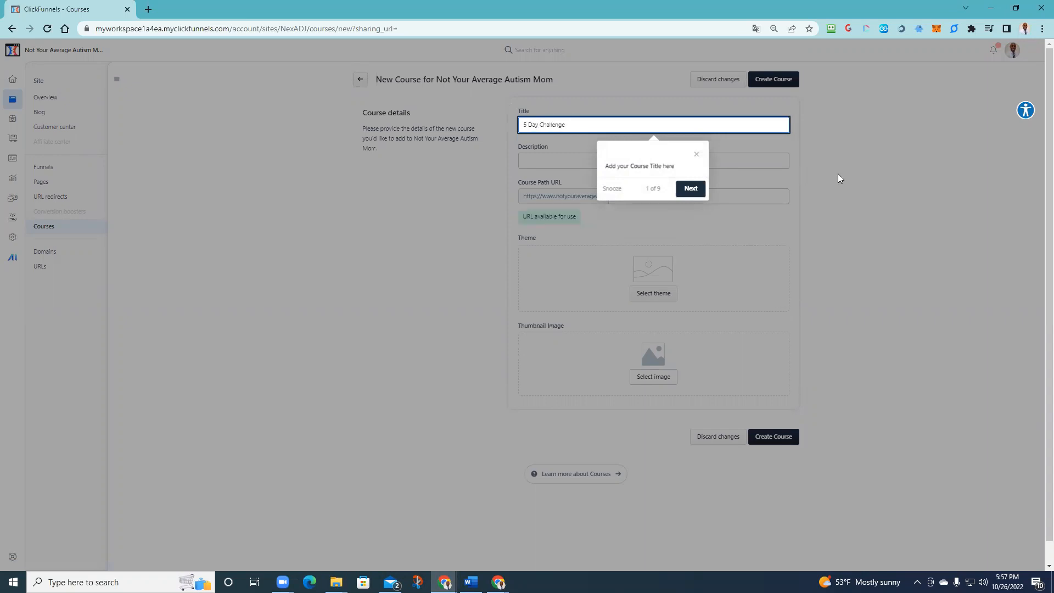
pyautogui.click(693, 189)
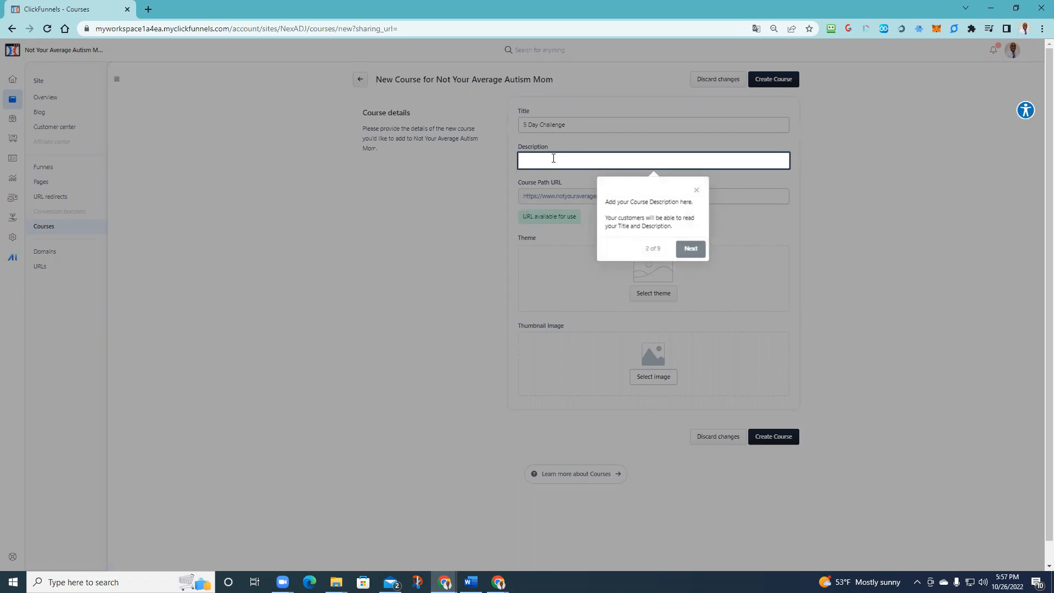
# - Describe the course as "Join this challenge now to get xyz results" and advance the guide to the course URL
pyautogui.click(554, 158)
pyautogui.write('Jo')
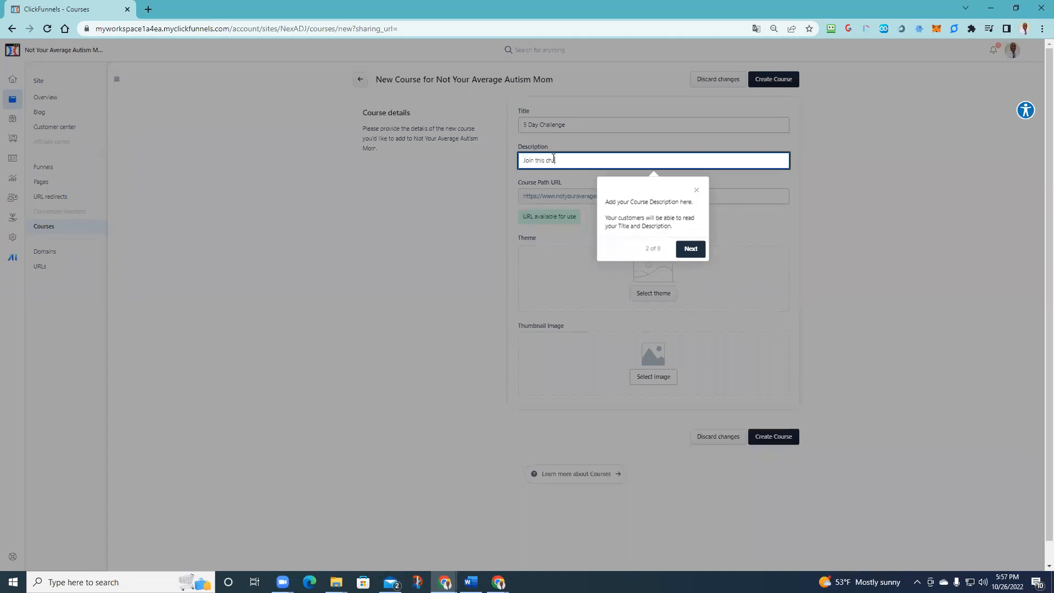
pyautogui.write('in this challenge now')
pyautogui.click(690, 249)
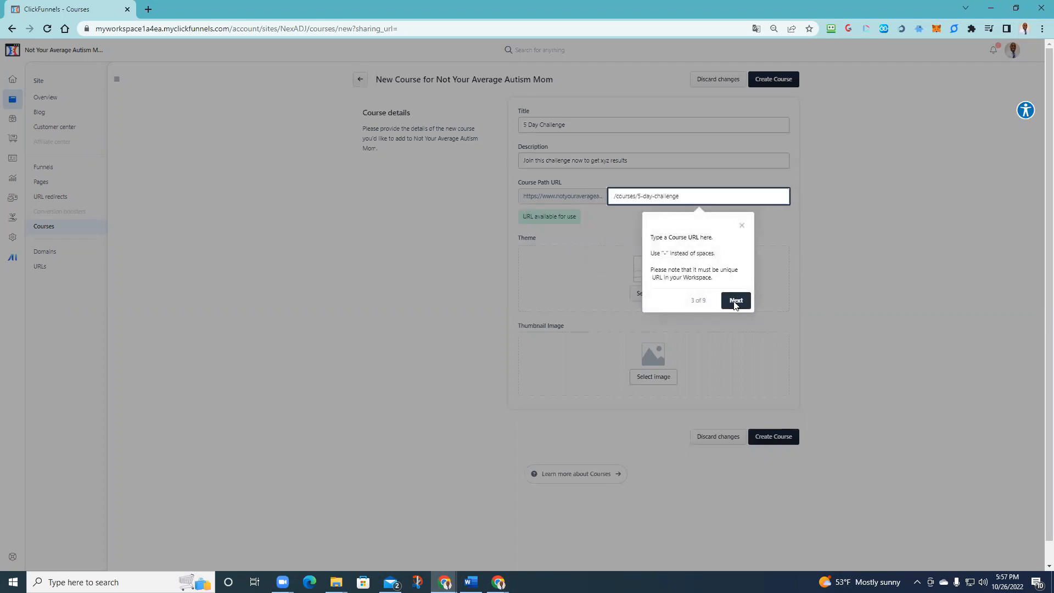
# - Advance the setup guide past the course URL, theme and thumbnail settings and submit the new course
pyautogui.click(735, 301)
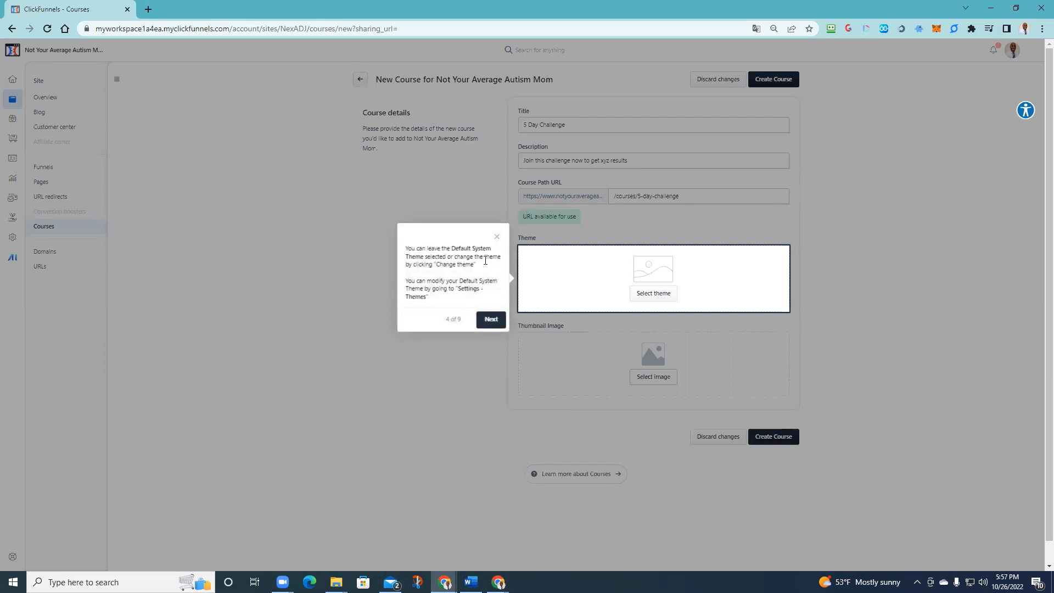
pyautogui.click(489, 320)
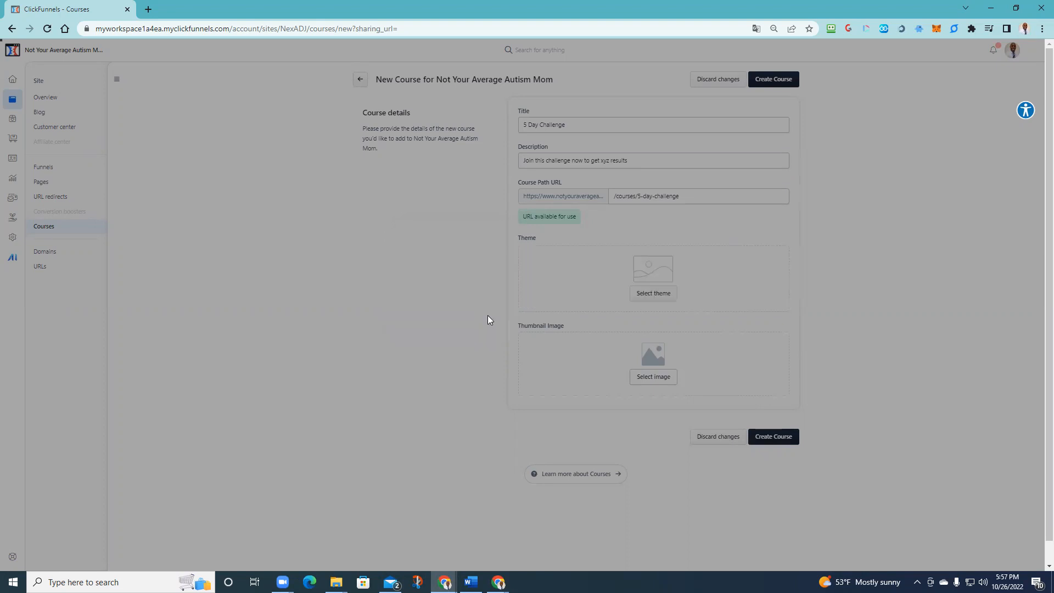
pyautogui.click(687, 310)
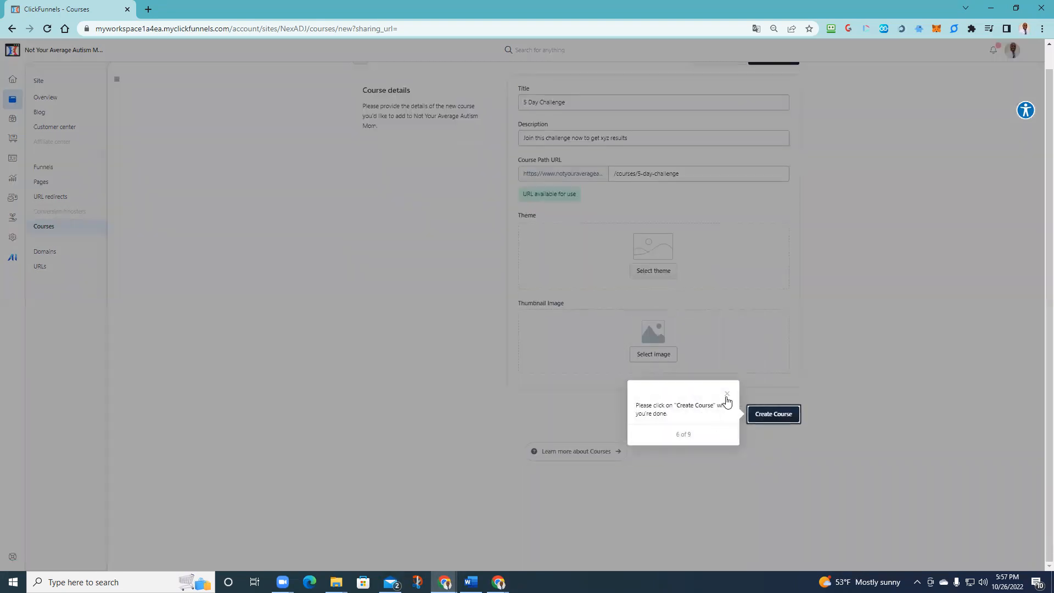
pyautogui.click(774, 415)
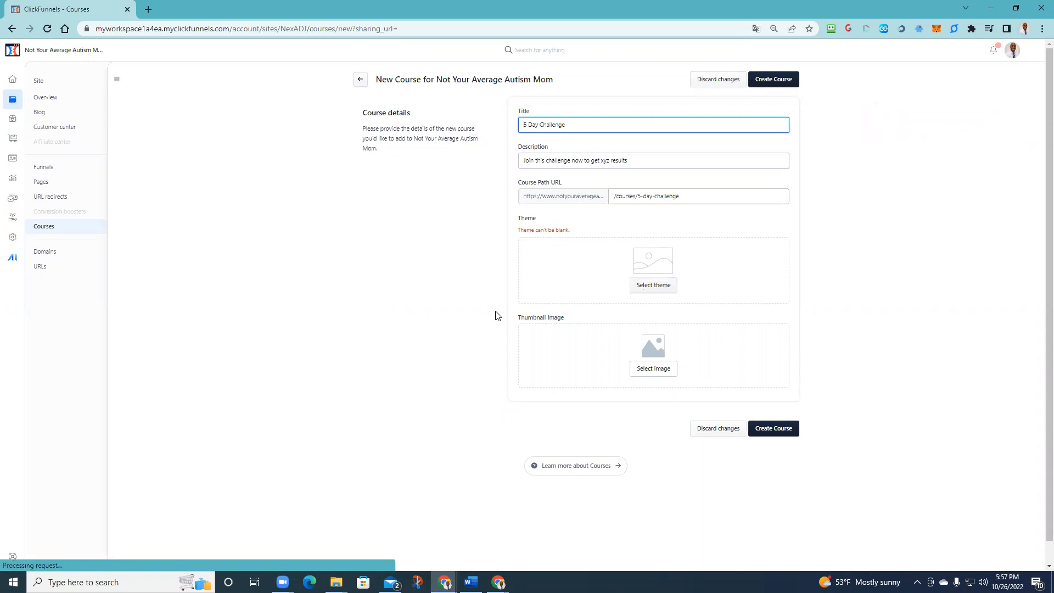
# - Assign the "CF2.0 - Hero Theme" to the 5 Day Challenge course and create the course
pyautogui.click(659, 287)
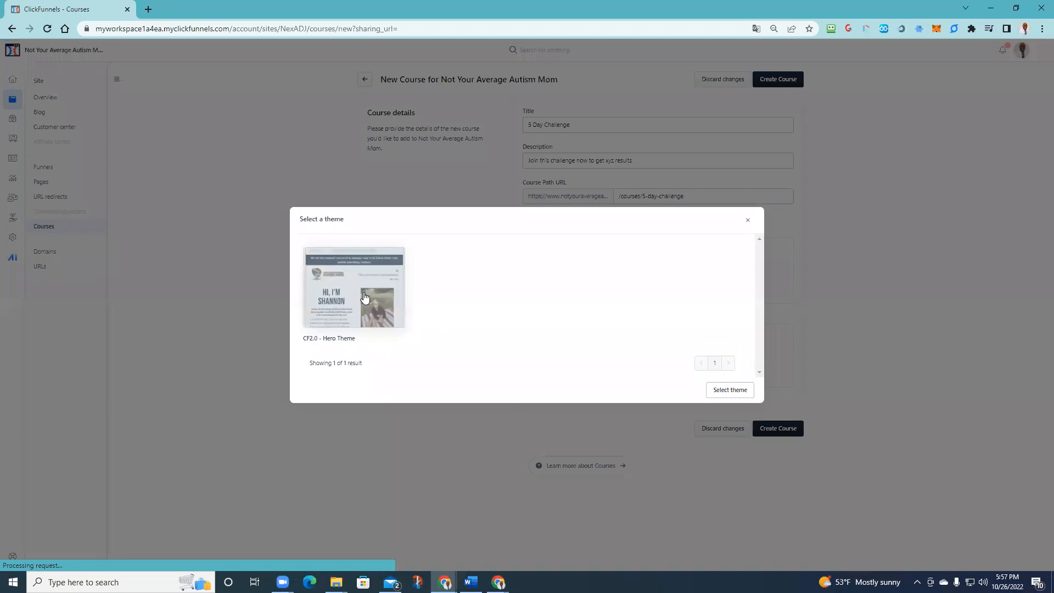
pyautogui.click(363, 284)
pyautogui.click(730, 390)
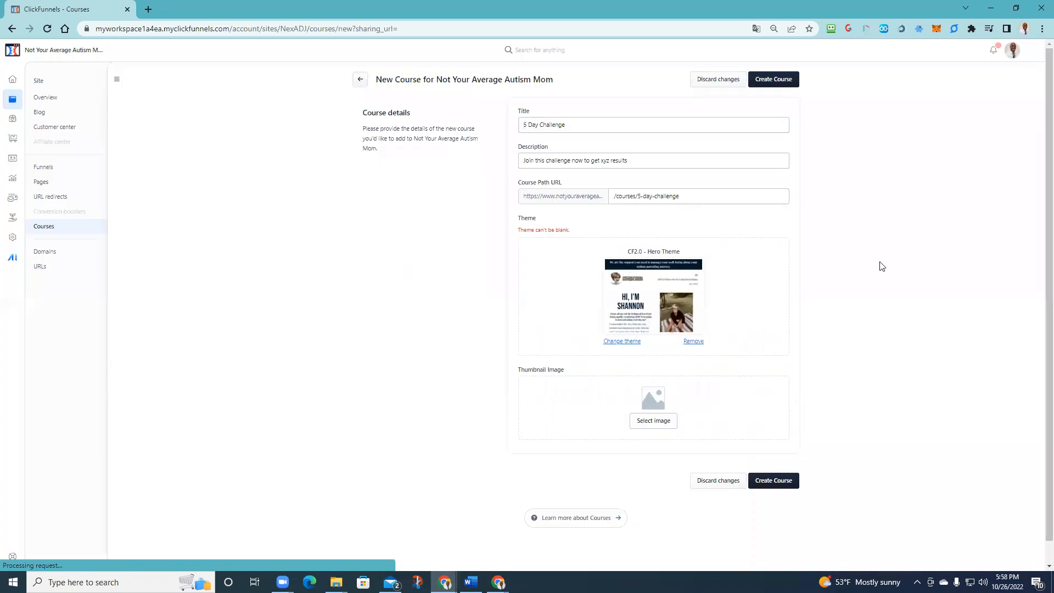
pyautogui.scroll(-1, 409, 319)
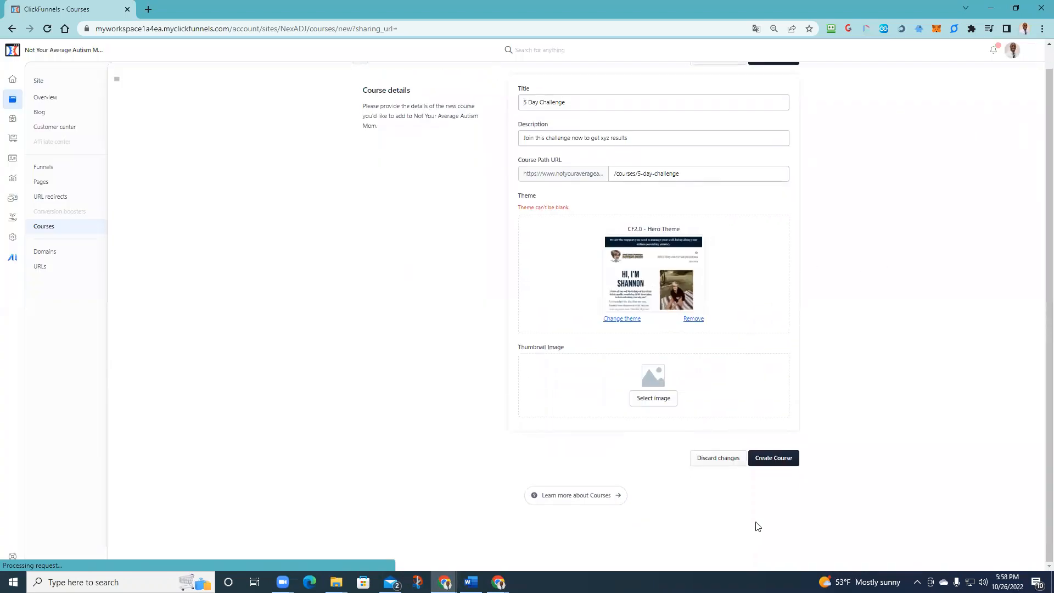
pyautogui.click(782, 457)
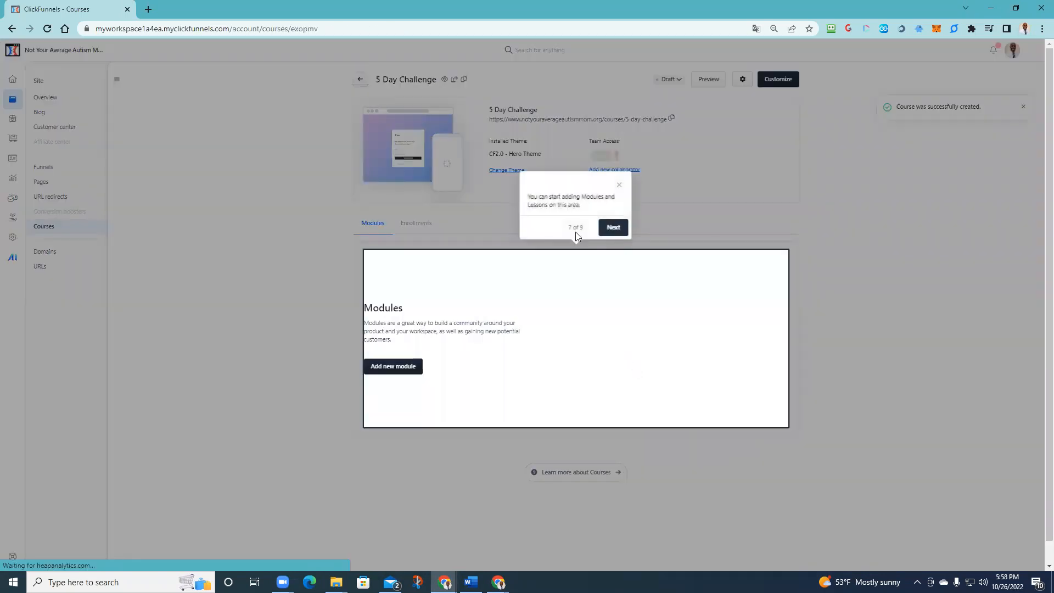
# - Dismiss the setup guide and add a module titled "Day 1 Challenge" to the course
pyautogui.click(621, 189)
pyautogui.click(406, 368)
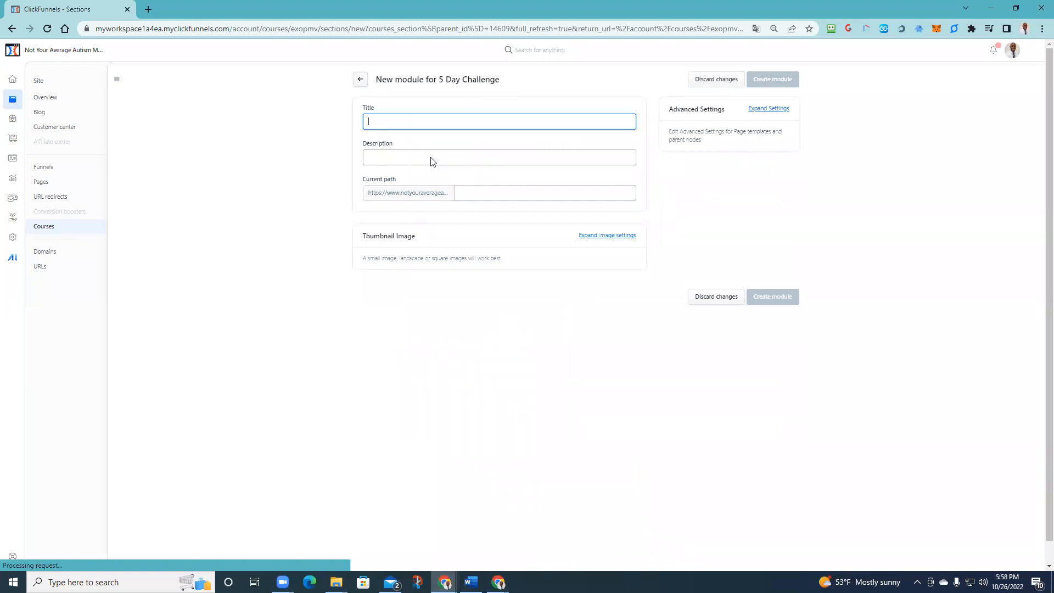
pyautogui.write('Day 1 Cha')
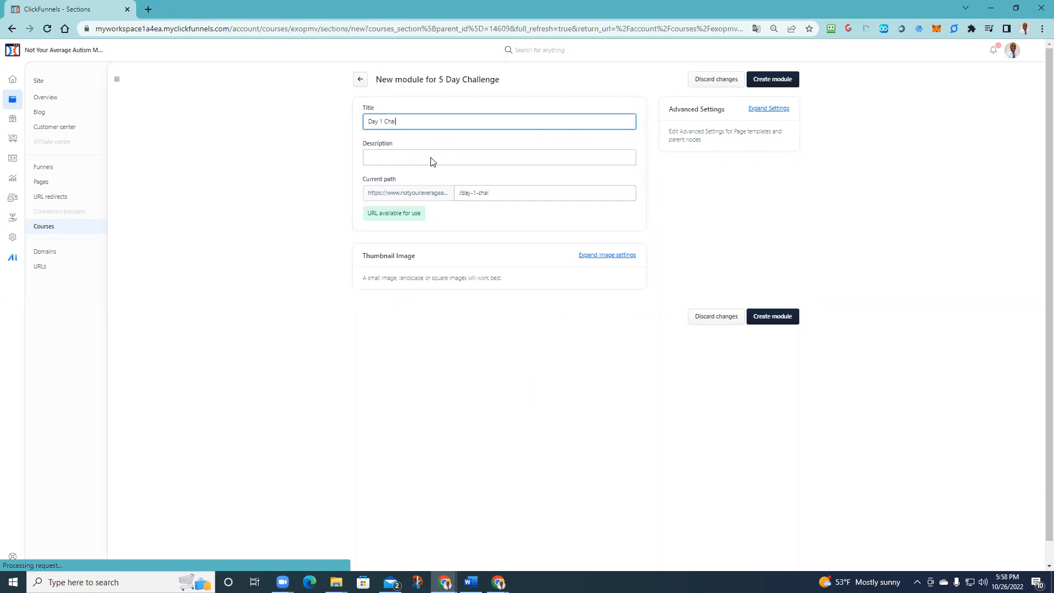
pyautogui.write('llenge')
pyautogui.click(431, 157)
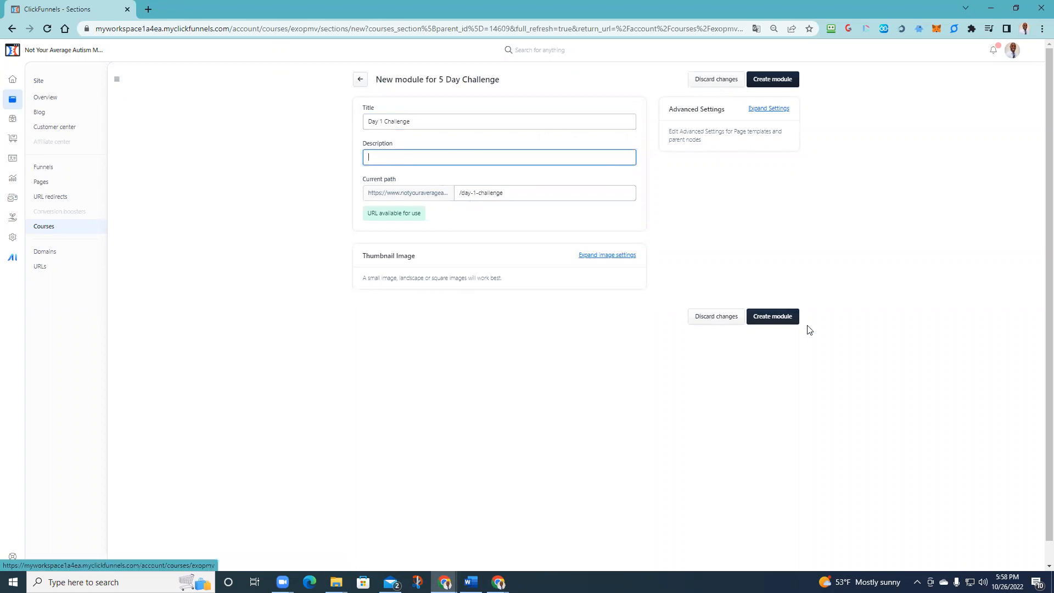
pyautogui.click(782, 322)
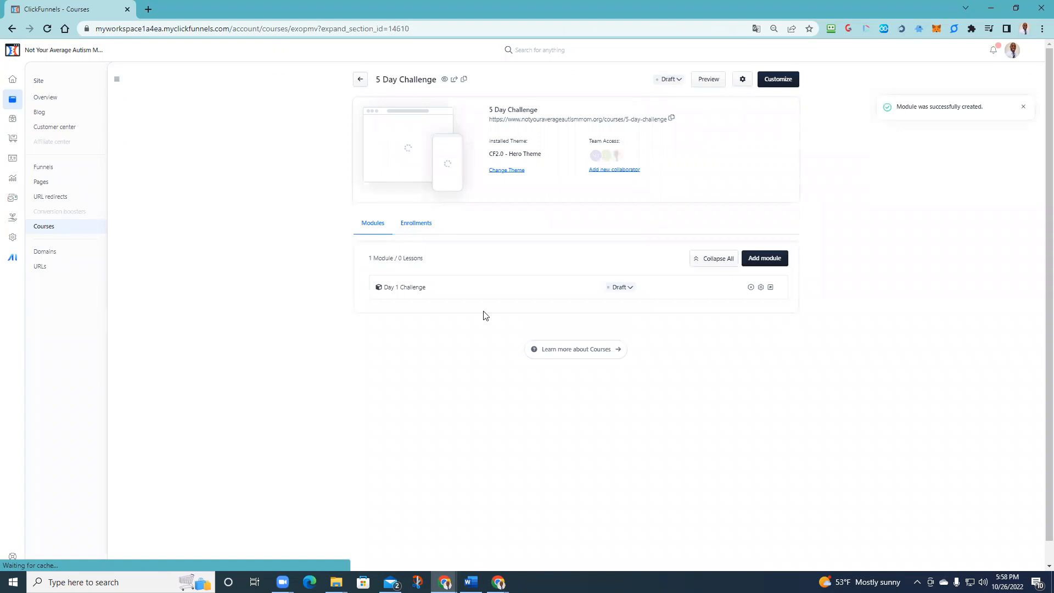
# - Add a lesson titled "Day 1 onboarding" to the Day 1 Challenge module
pyautogui.click(751, 287)
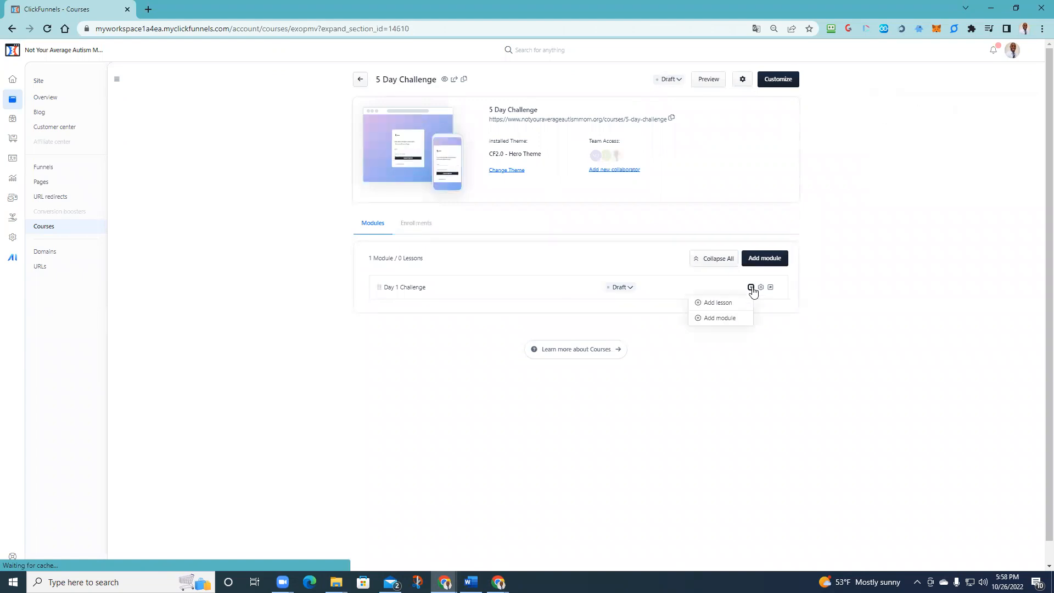
pyautogui.click(720, 306)
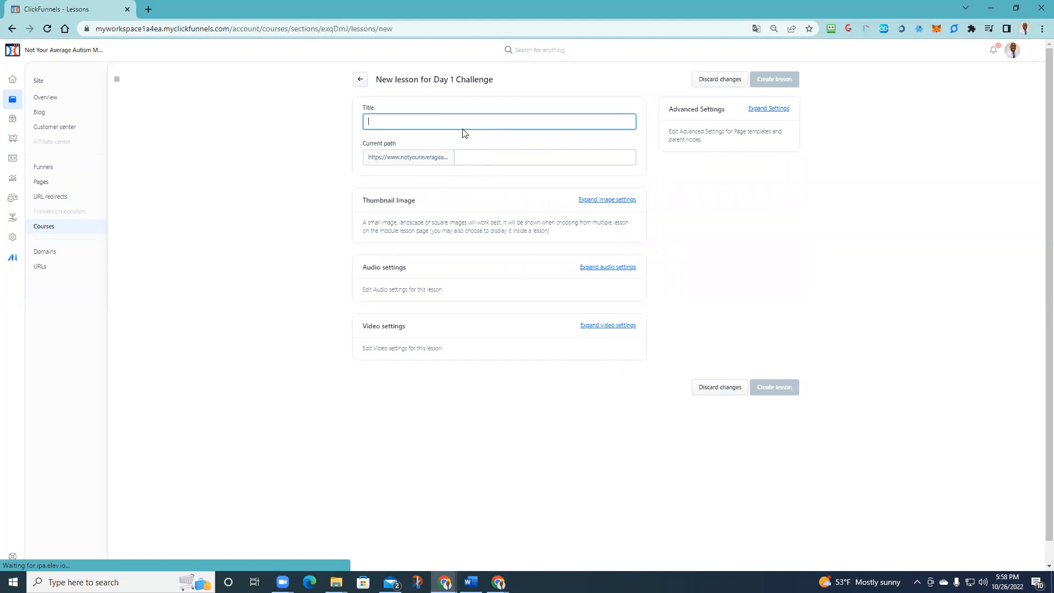
pyautogui.write('o')
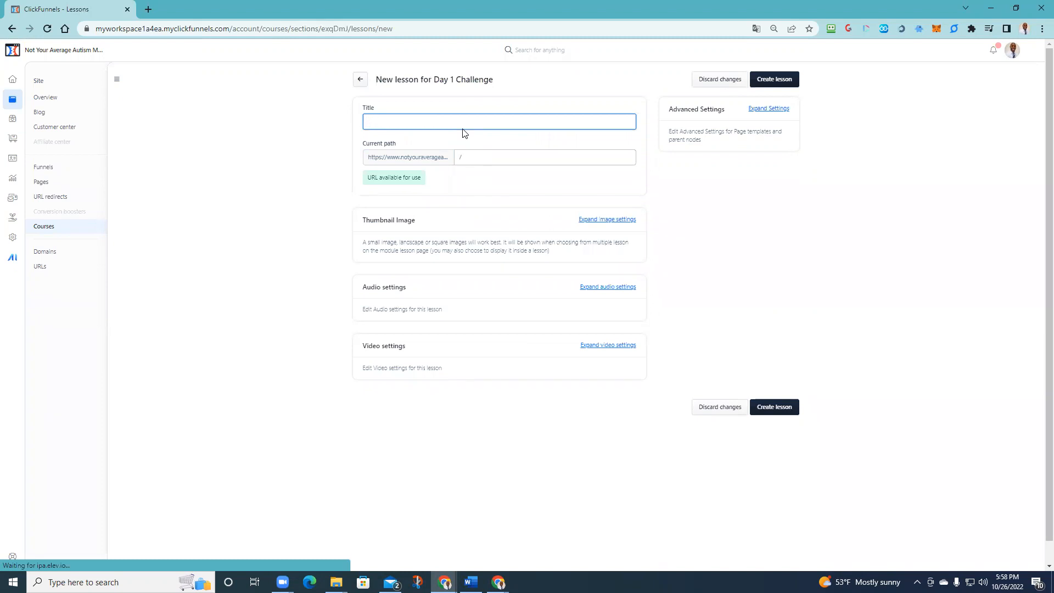
pyautogui.write('onboarding')
pyautogui.click(368, 121)
pyautogui.write('d')
pyautogui.press('BackSpace')
pyautogui.write('Day 1')
pyautogui.click(773, 408)
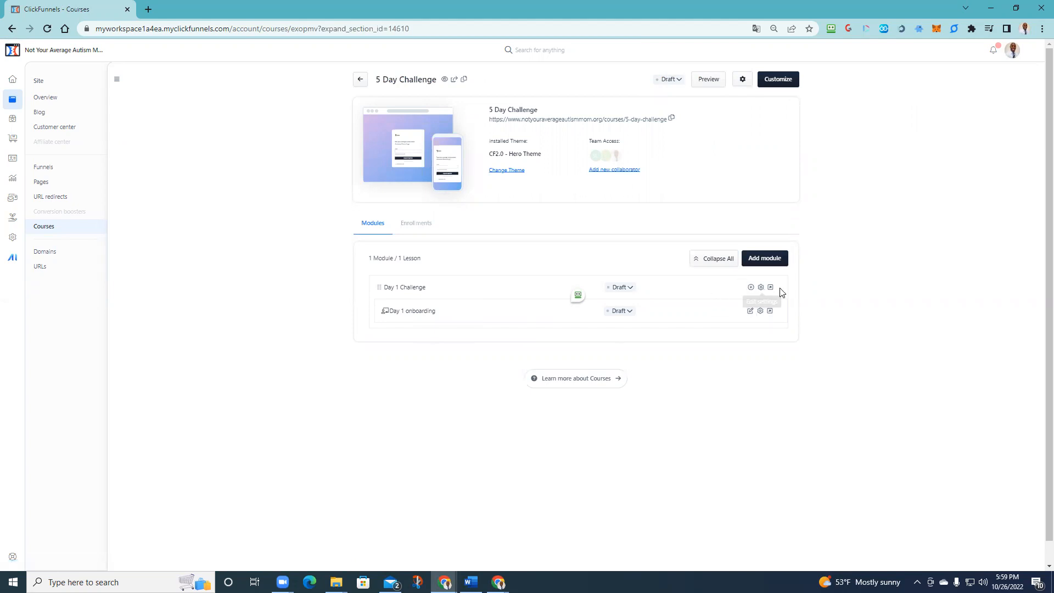
# - Open the Day 1 onboarding lesson in the page editor and review its layout from the header to the footer
pyautogui.click(752, 314)
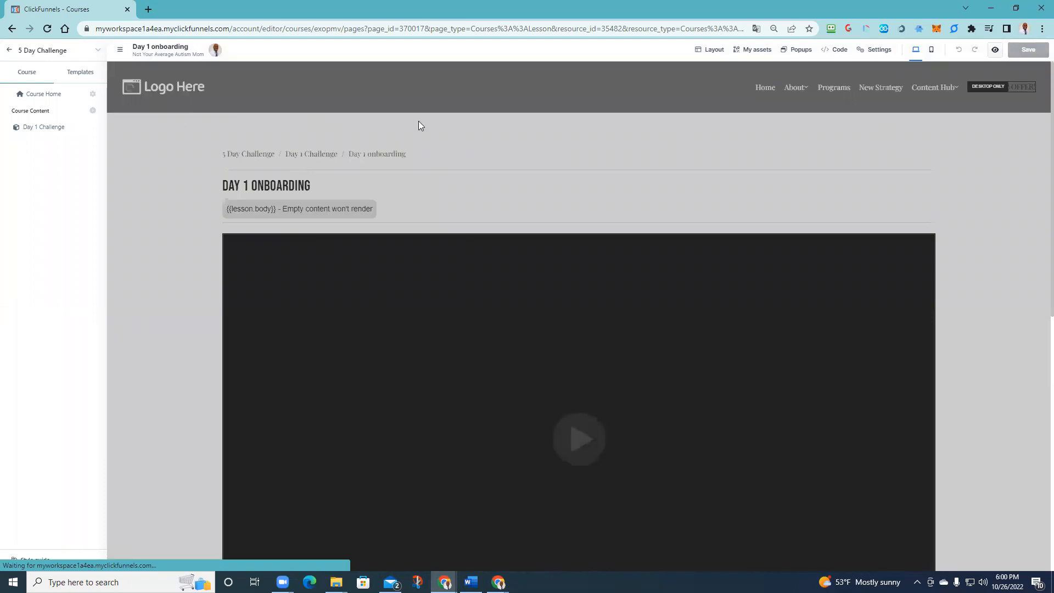
pyautogui.scroll(-3, 304, 223)
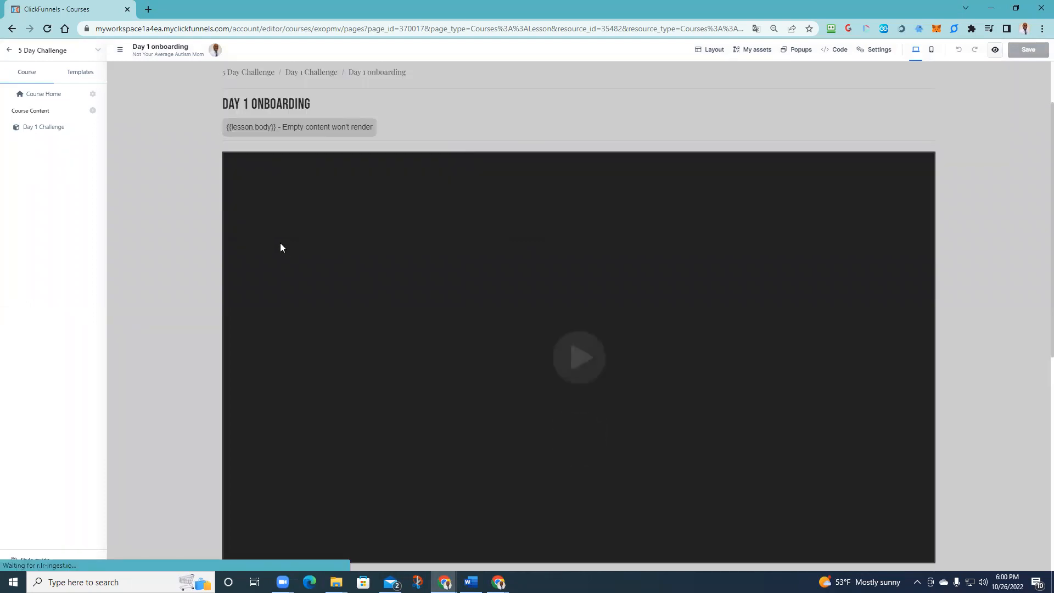
pyautogui.scroll(3, 294, 288)
pyautogui.scroll(-2, 307, 332)
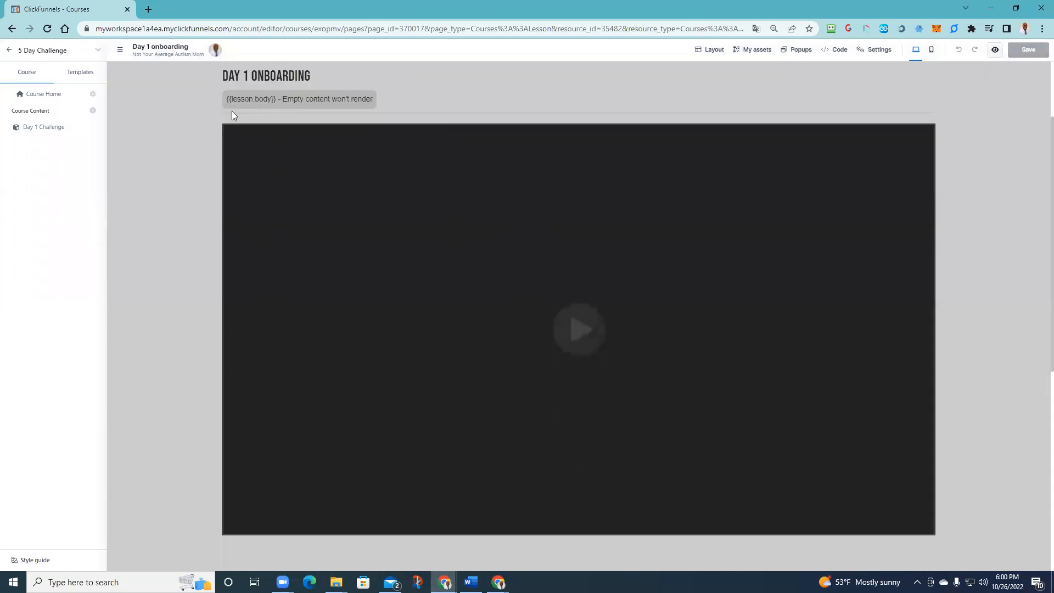
pyautogui.scroll(-6, 345, 220)
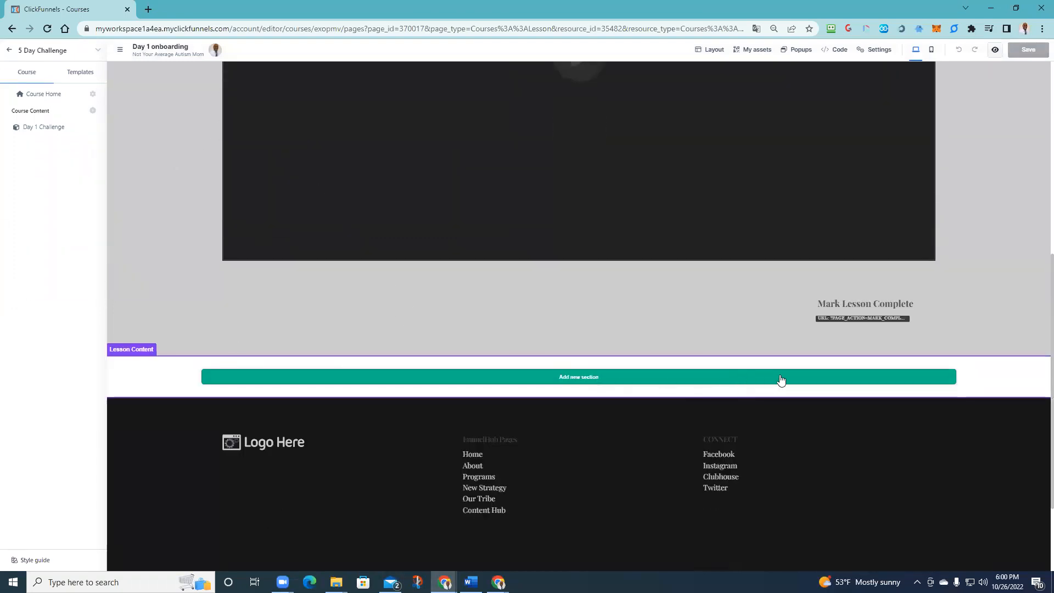
pyautogui.scroll(-2, 399, 510)
pyautogui.scroll(4, 626, 444)
pyautogui.scroll(-2, 771, 434)
pyautogui.scroll(-1, 771, 439)
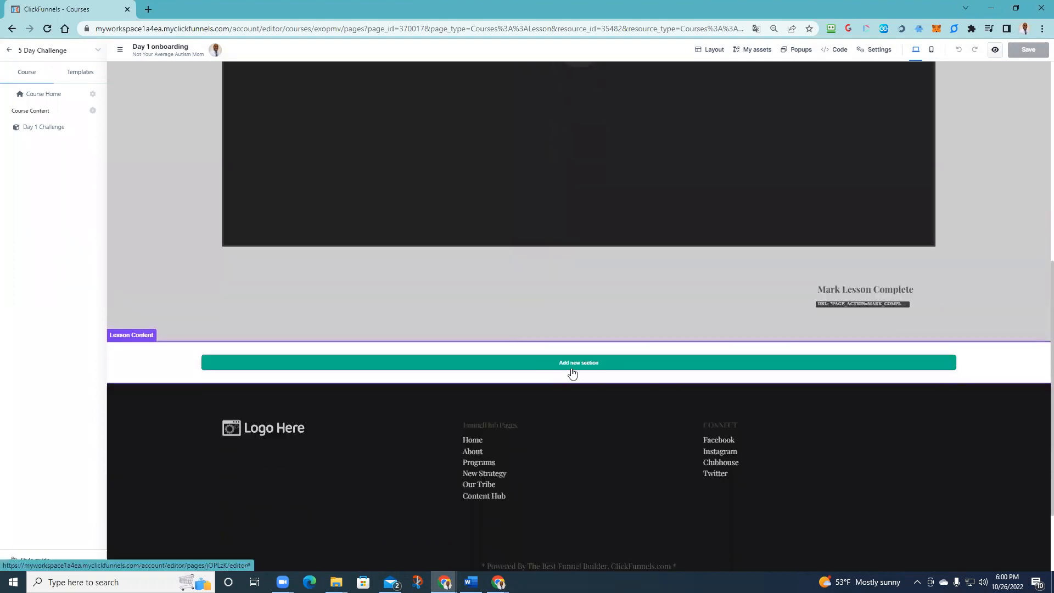
# - Start adding a section to the lesson content and browse the library templates from Content Sections back to Blank
pyautogui.click(572, 368)
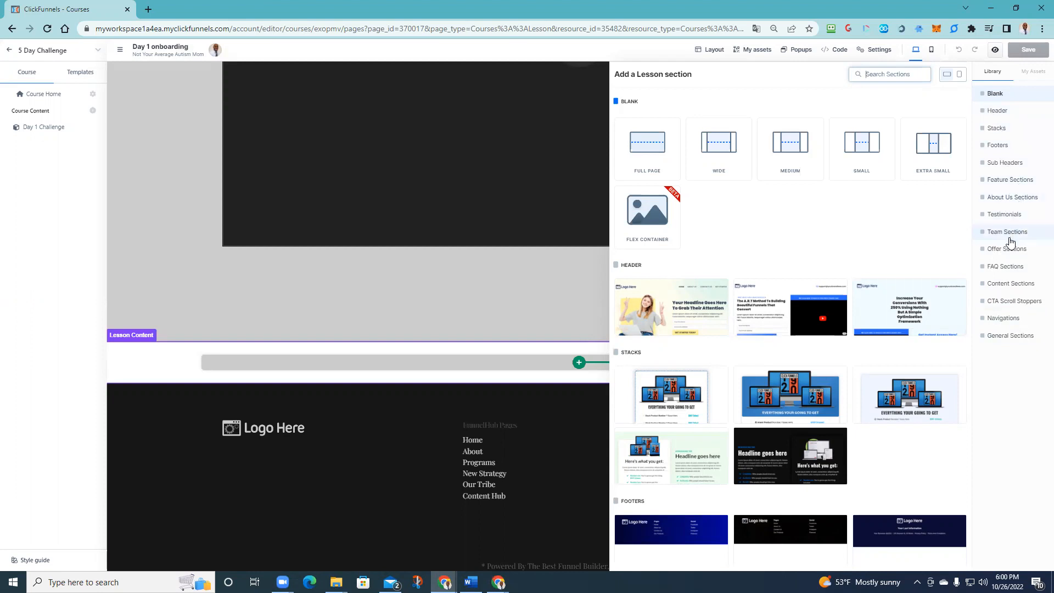
pyautogui.click(1013, 285)
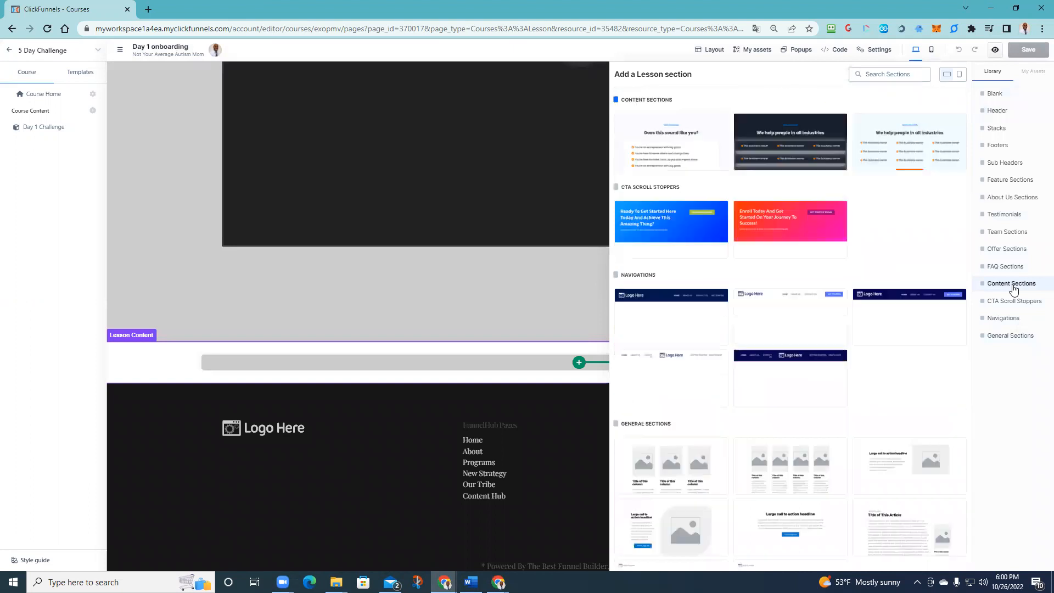
pyautogui.scroll(-1, 691, 310)
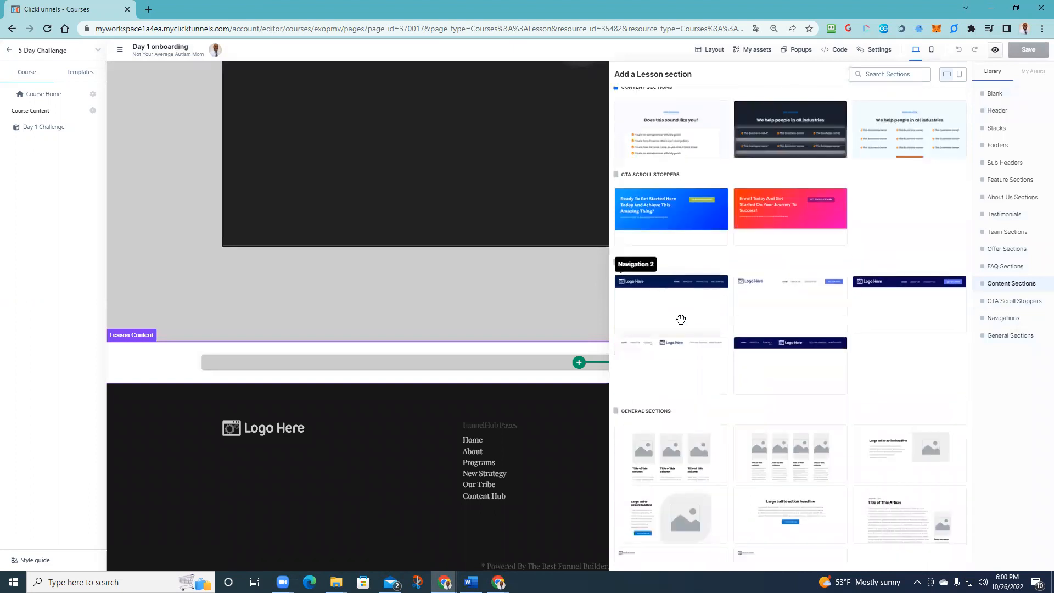
pyautogui.scroll(5, 824, 439)
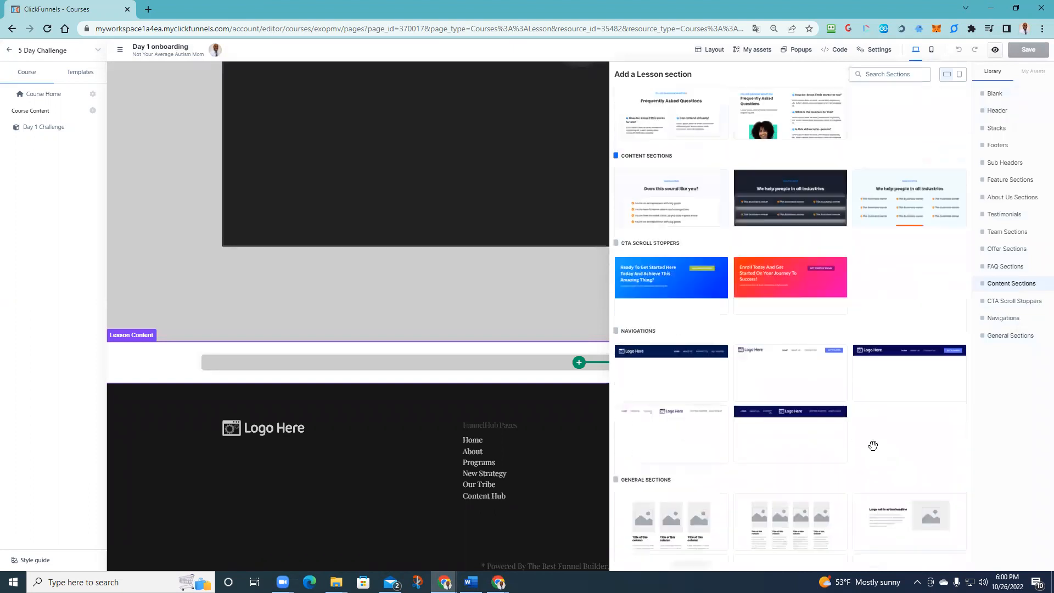
pyautogui.scroll(10, 714, 302)
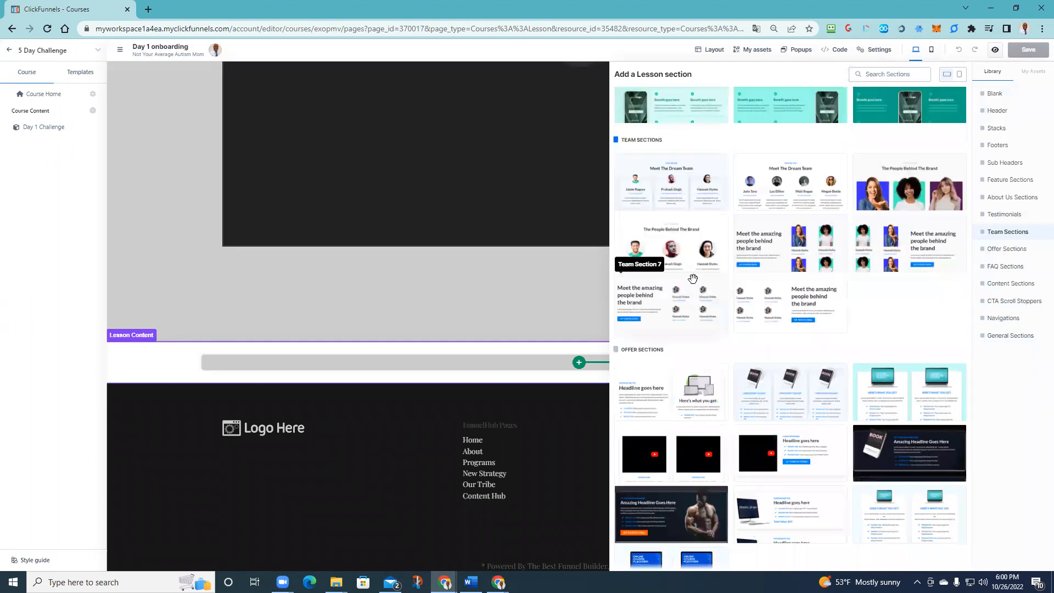
pyautogui.scroll(10, 693, 279)
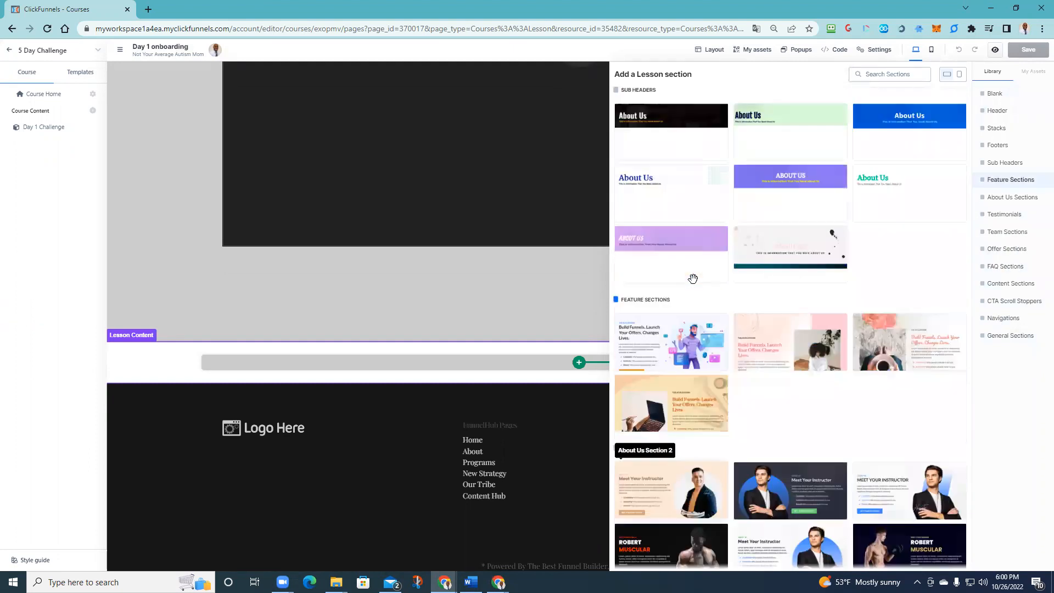
pyautogui.scroll(10, 693, 277)
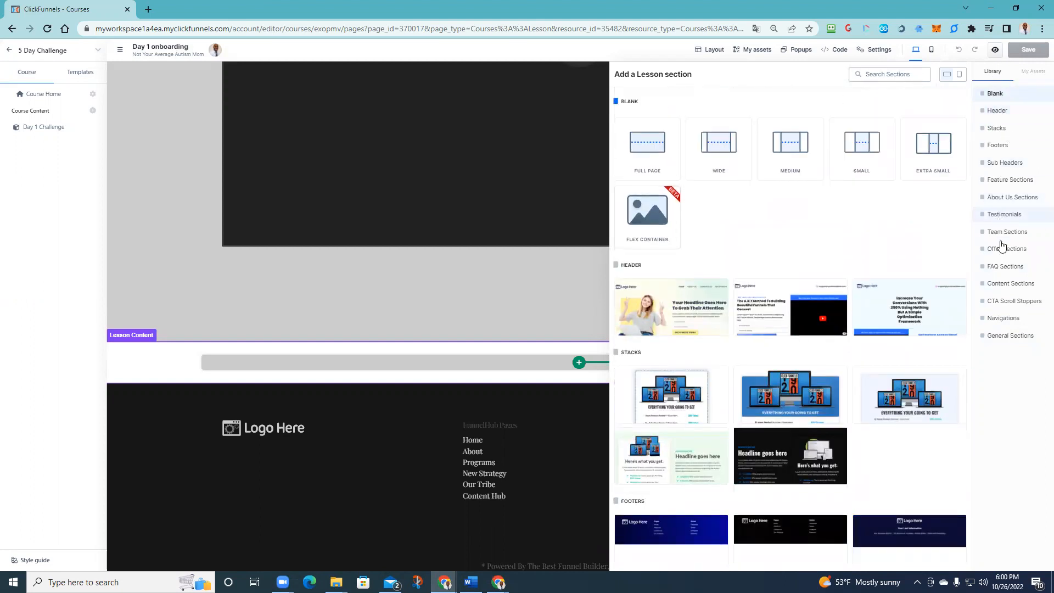
# - Browse the section library templates from General Sections back to the Blank layouts
pyautogui.click(1010, 335)
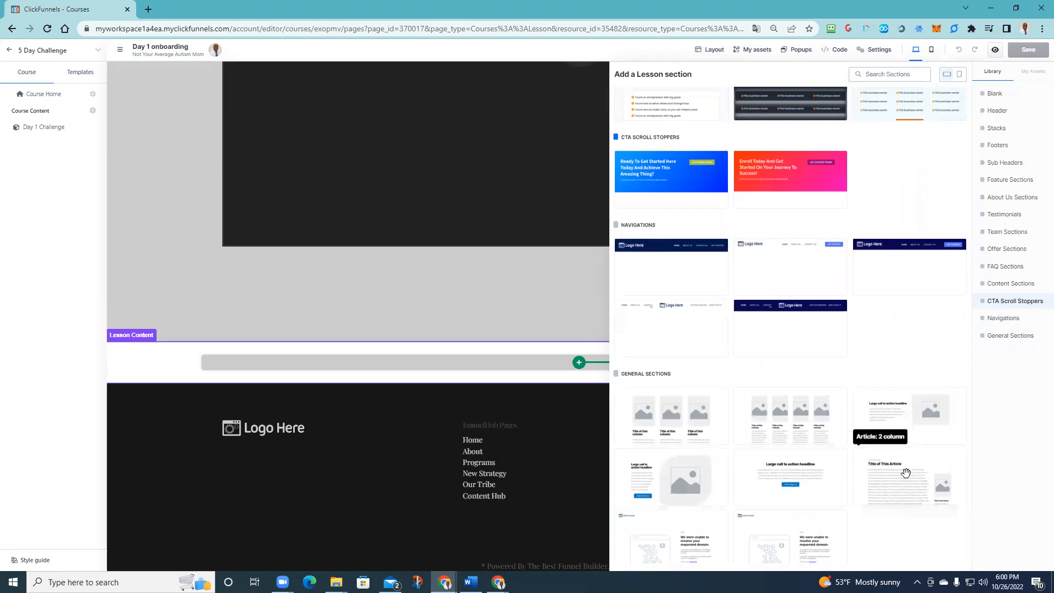
pyautogui.scroll(3, 803, 400)
pyautogui.scroll(5, 803, 401)
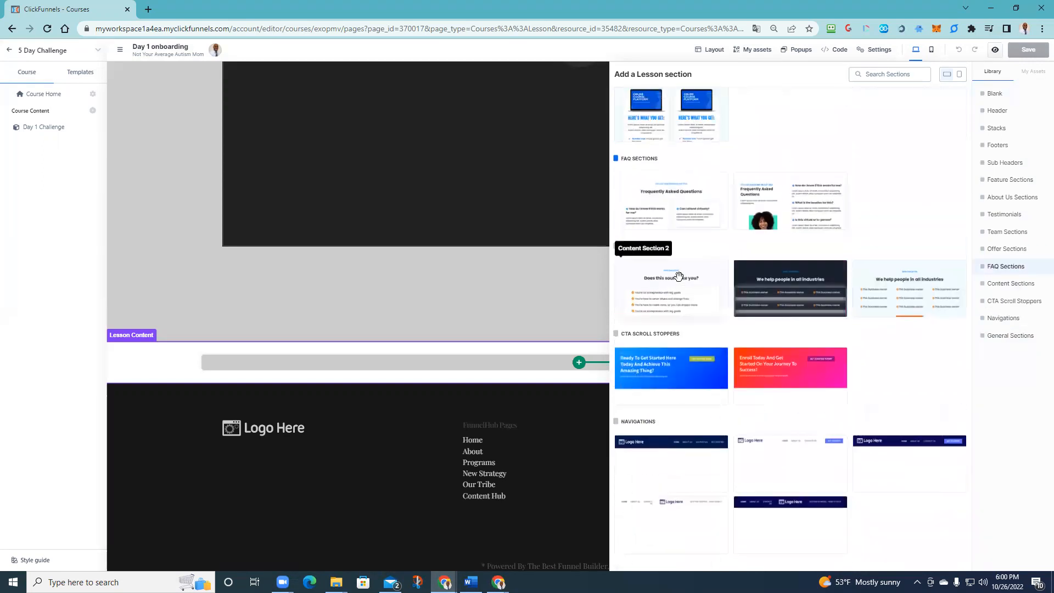
pyautogui.scroll(2, 774, 322)
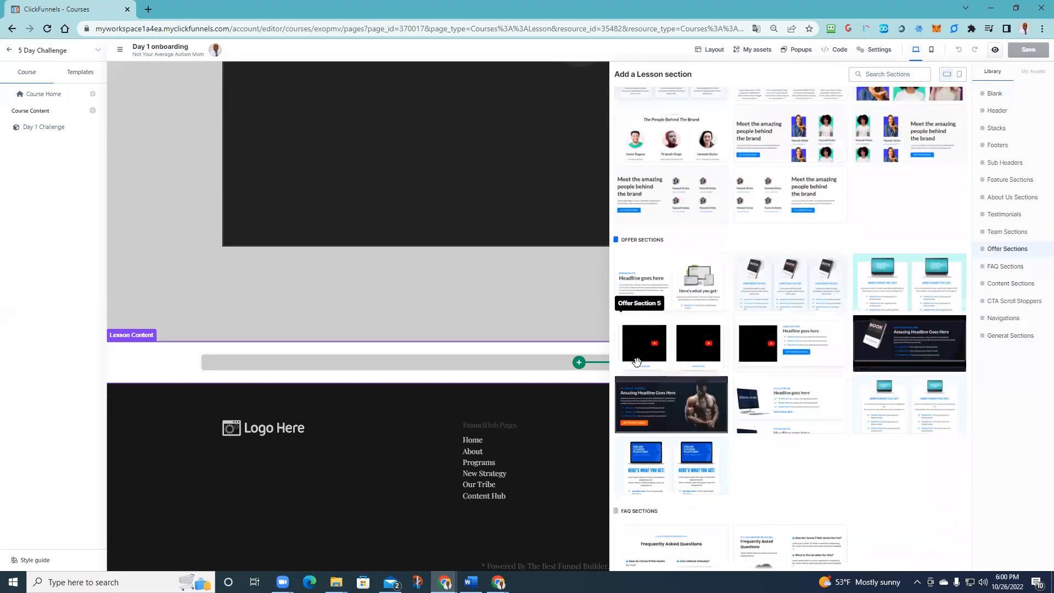
pyautogui.scroll(3, 833, 365)
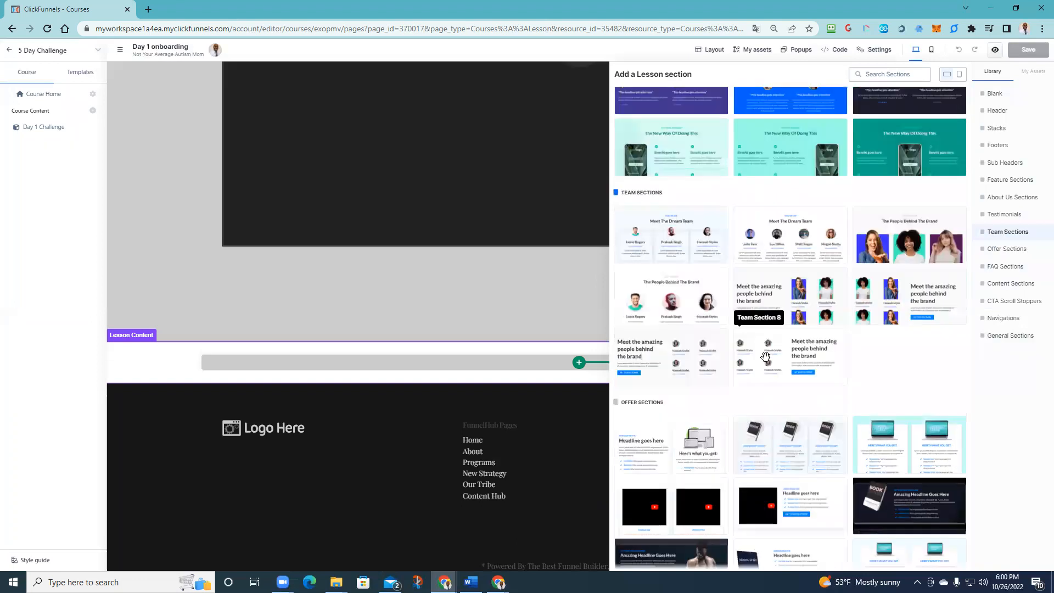
pyautogui.scroll(6, 686, 358)
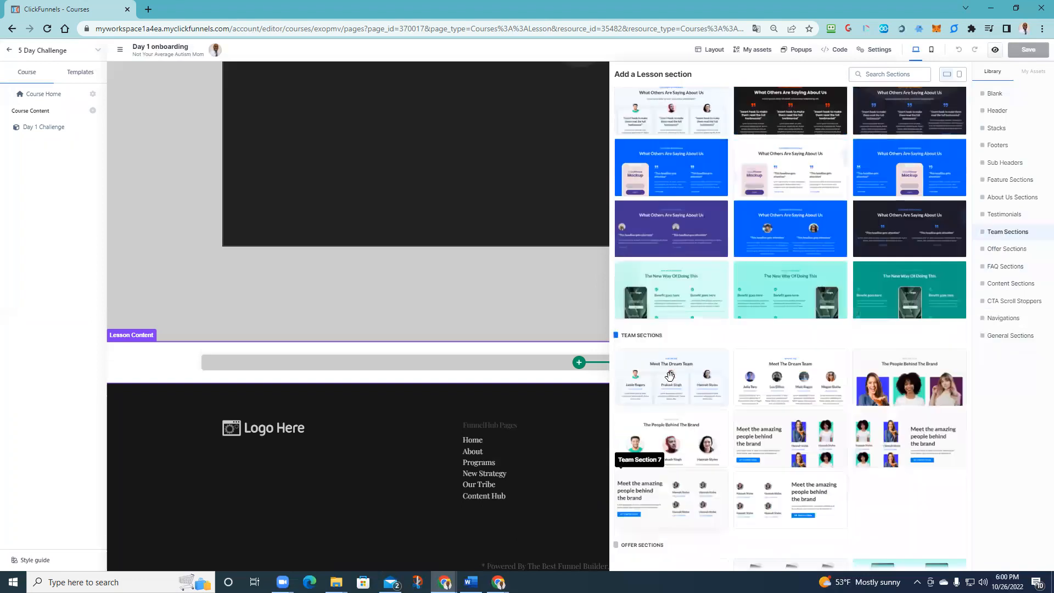
pyautogui.scroll(10, 688, 344)
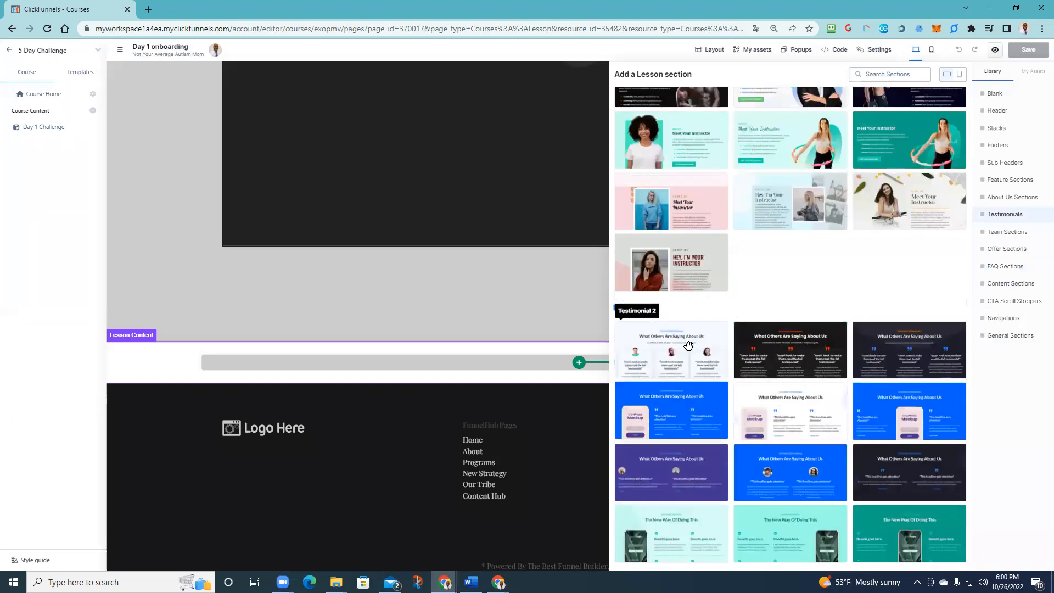
pyautogui.scroll(10, 715, 296)
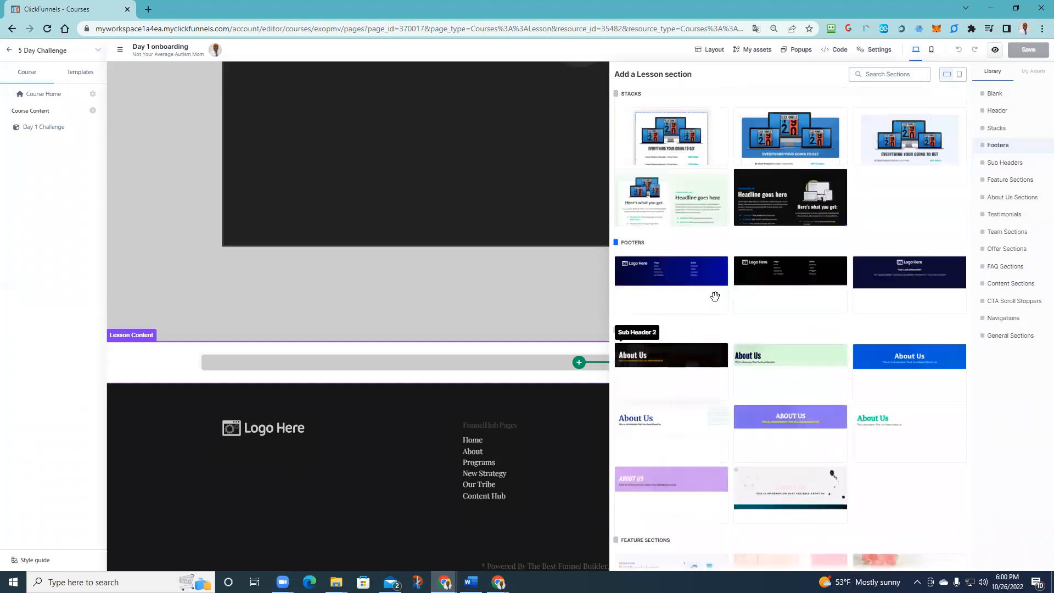
pyautogui.scroll(1, 752, 268)
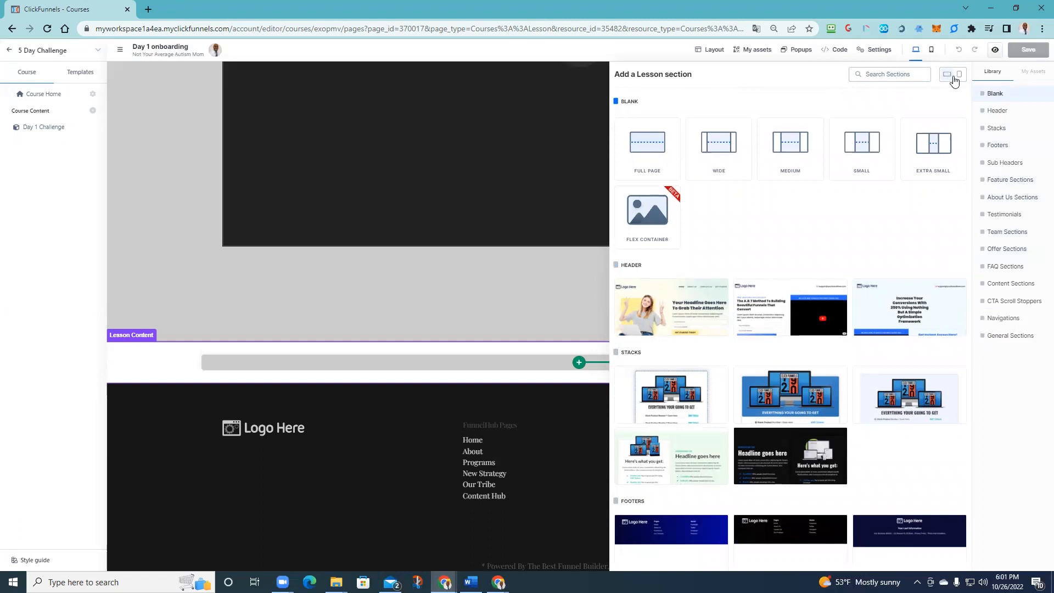
# - Search the section library for "les" and "modu", and clear the search
pyautogui.write('les')
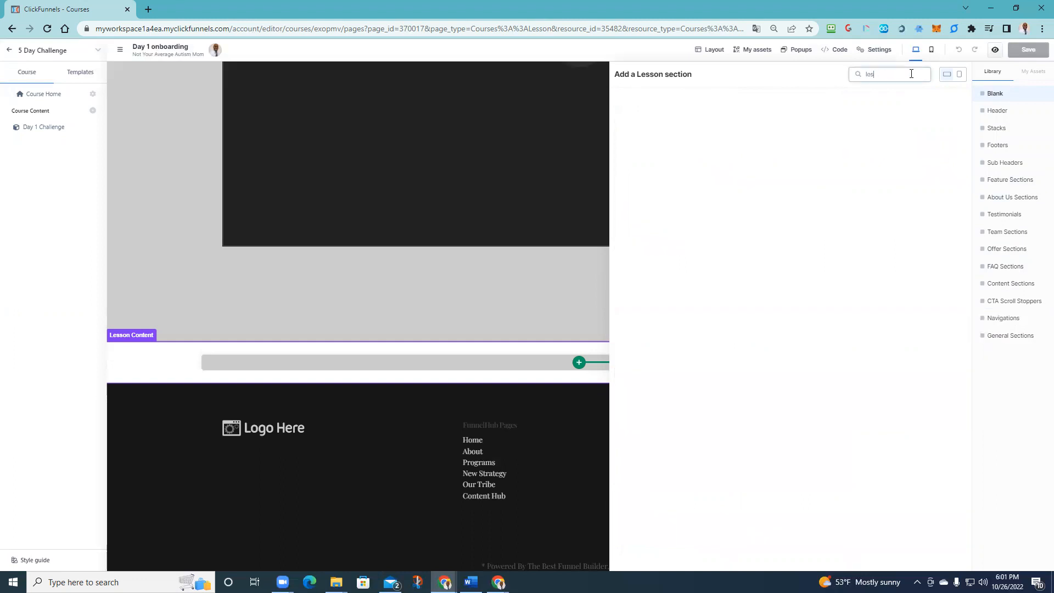
pyautogui.write('modu')
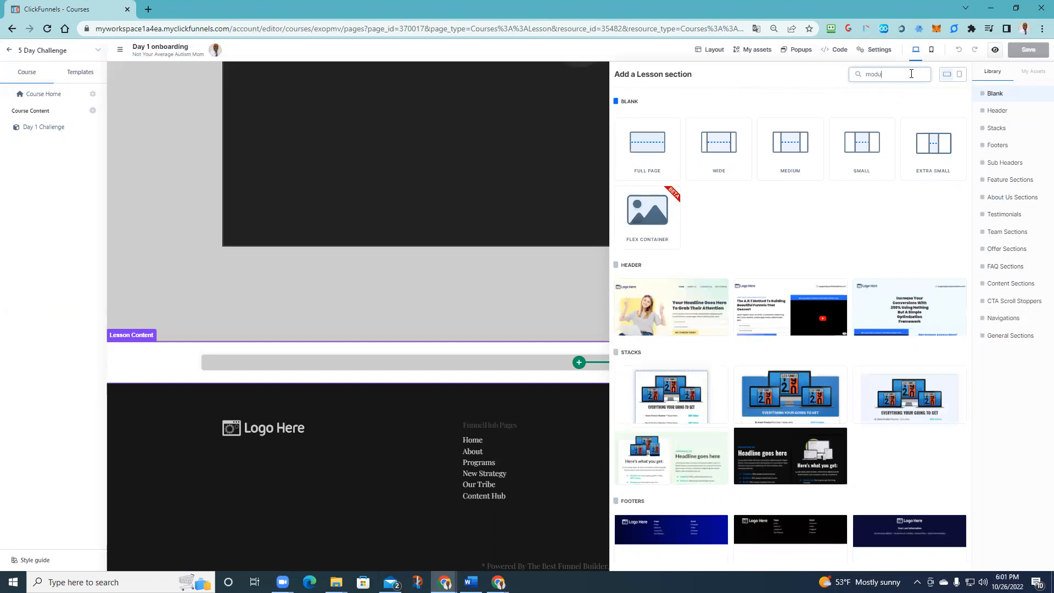
pyautogui.press('BackSpace')
pyautogui.press('BackSpace')
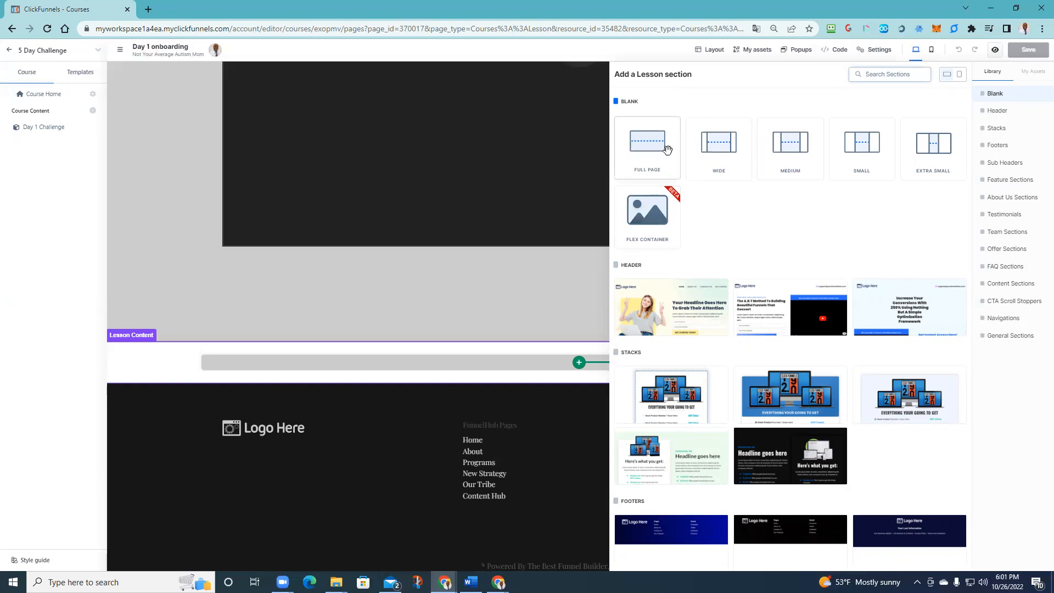
# - Insert a course lesson Video element in a new blank full-page section with a one-column row in the lesson content
pyautogui.click(646, 152)
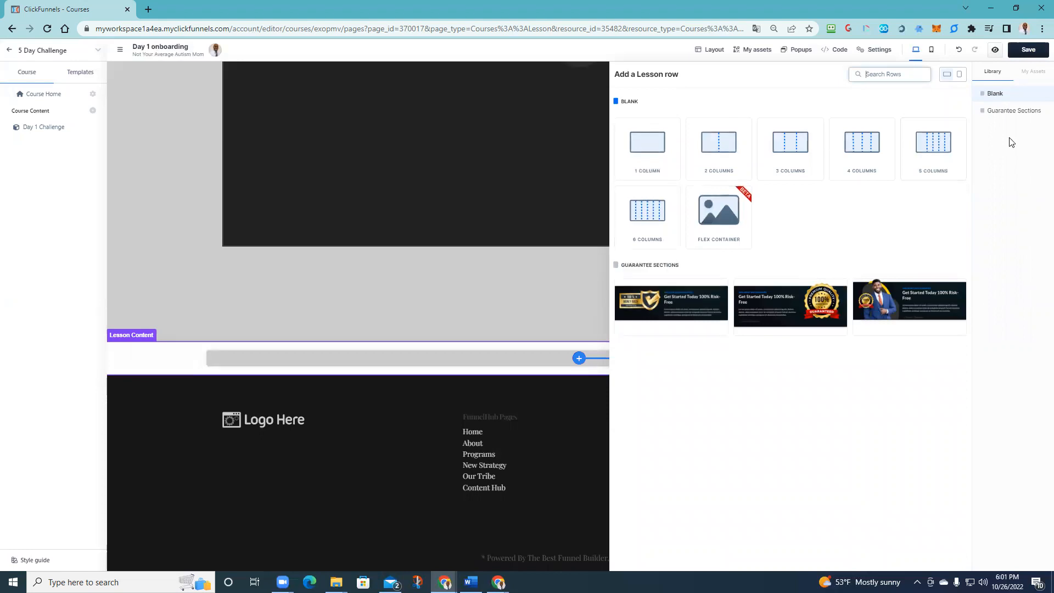
pyautogui.click(650, 156)
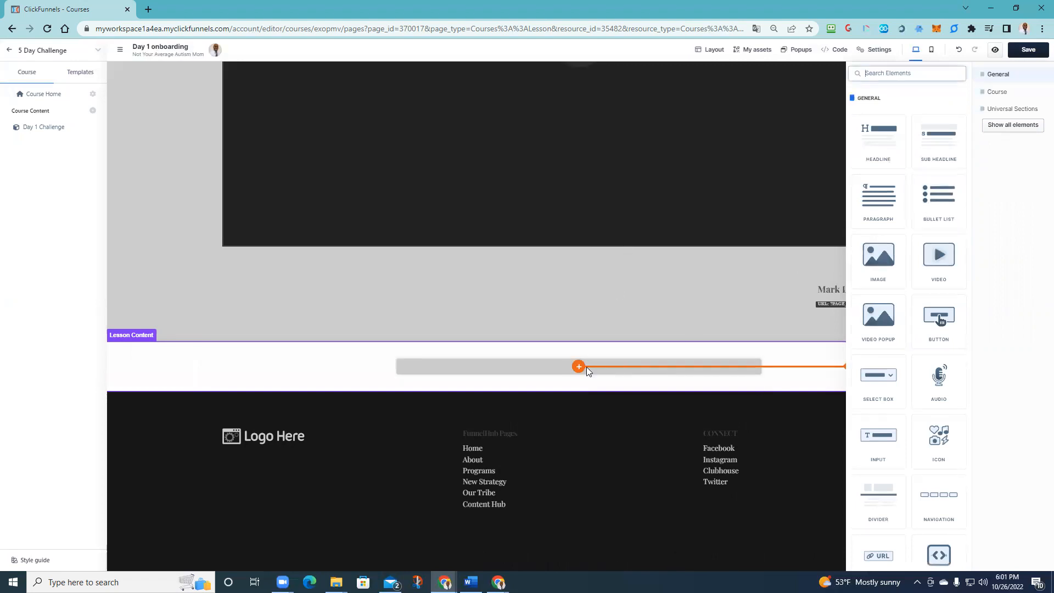
pyautogui.scroll(-15, 927, 417)
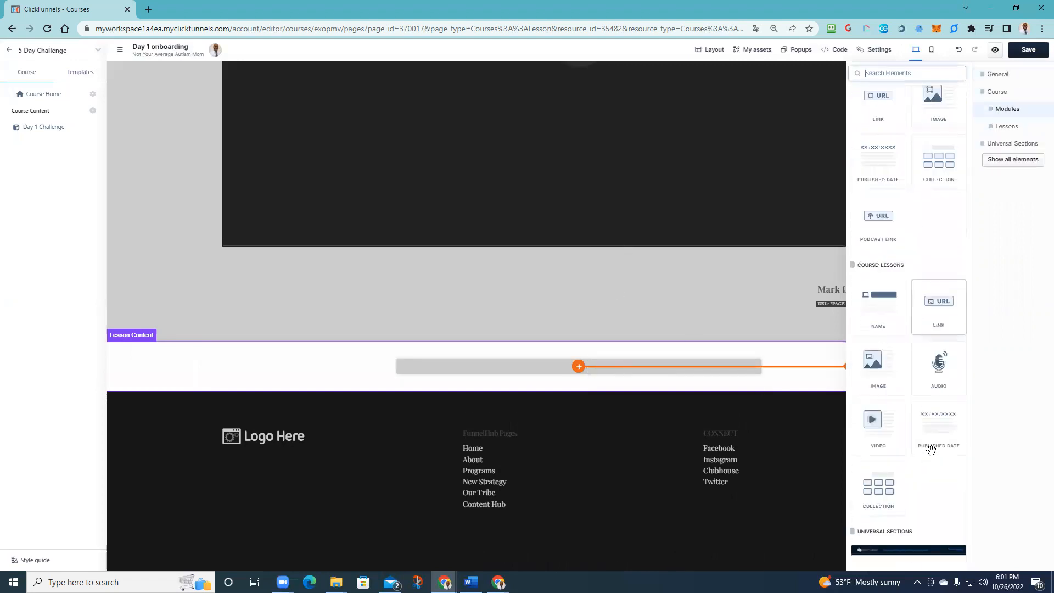
pyautogui.scroll(-1, 931, 449)
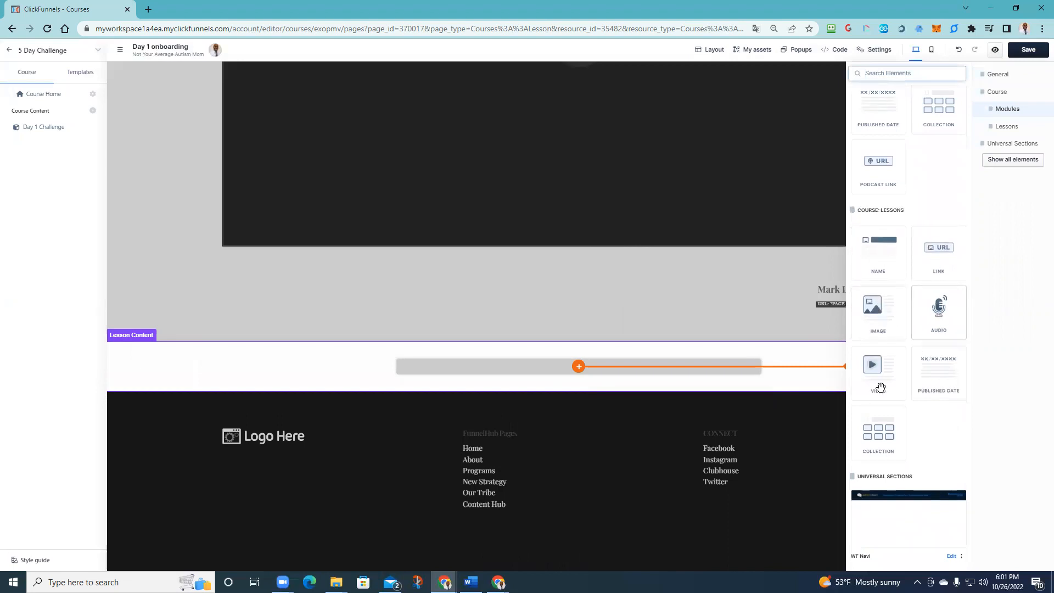
pyautogui.scroll(-2, 912, 384)
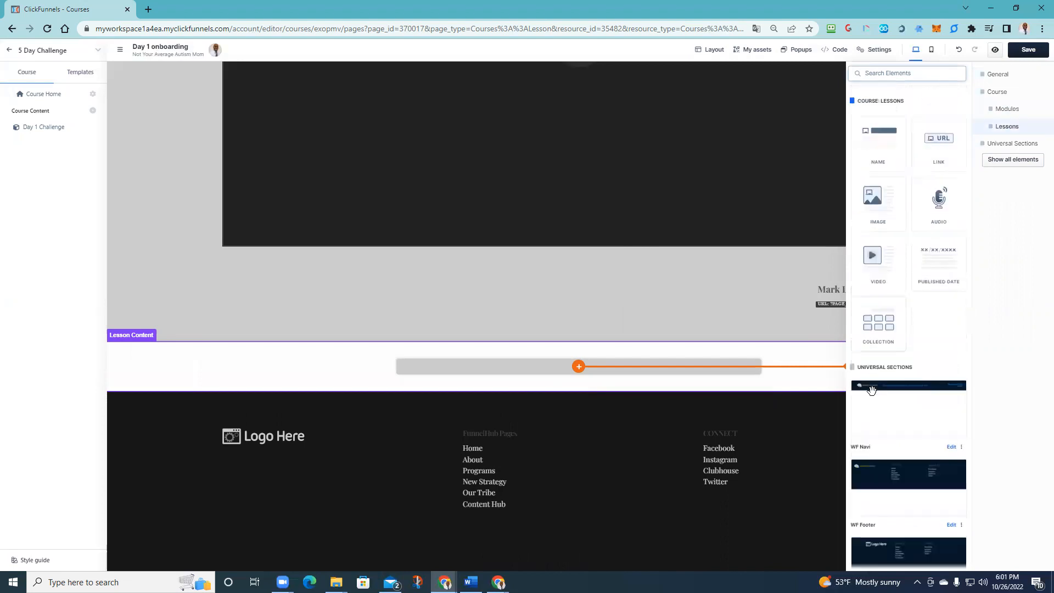
pyautogui.click(876, 261)
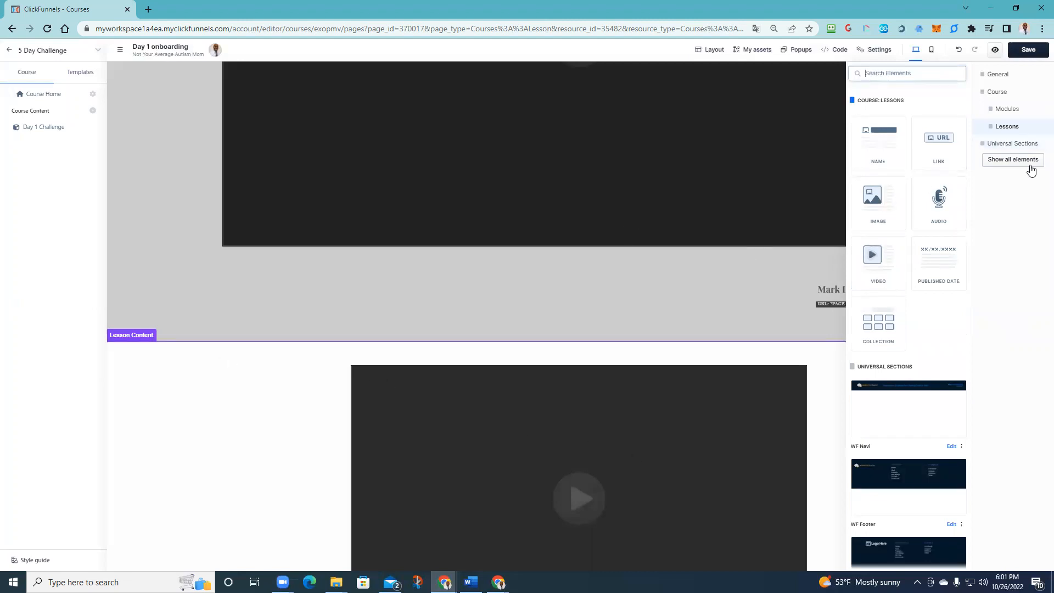
# - Add a course lesson Link element directly below the lesson video
pyautogui.scroll(-5, 863, 479)
pyautogui.scroll(8, 913, 292)
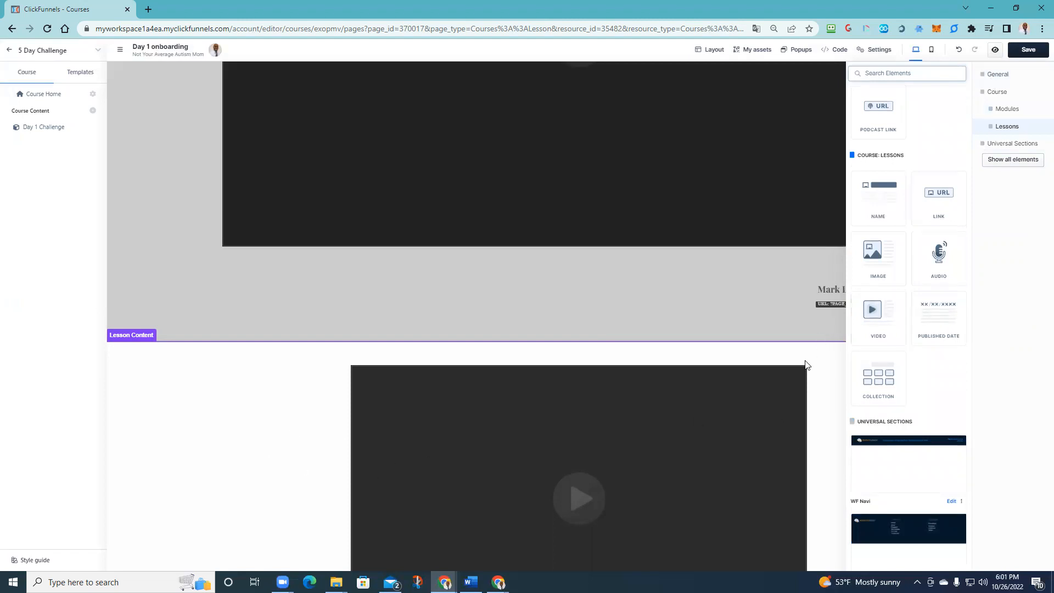
pyautogui.scroll(-7, 658, 337)
pyautogui.scroll(6, 666, 324)
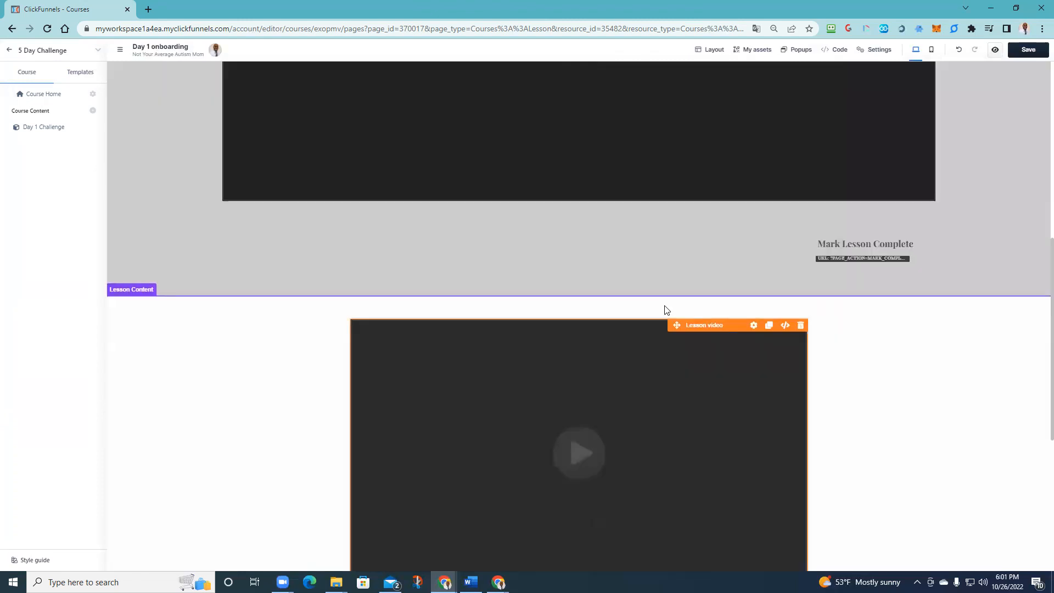
pyautogui.scroll(7, 643, 302)
pyautogui.scroll(-9, 602, 339)
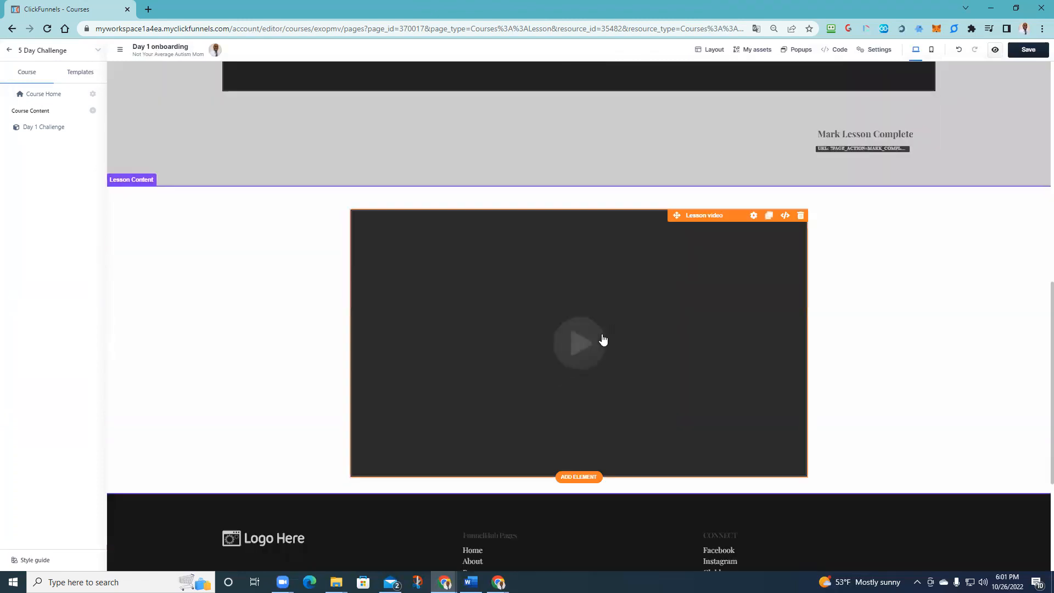
pyautogui.click(578, 476)
pyautogui.scroll(-10, 903, 365)
pyautogui.scroll(-4, 906, 467)
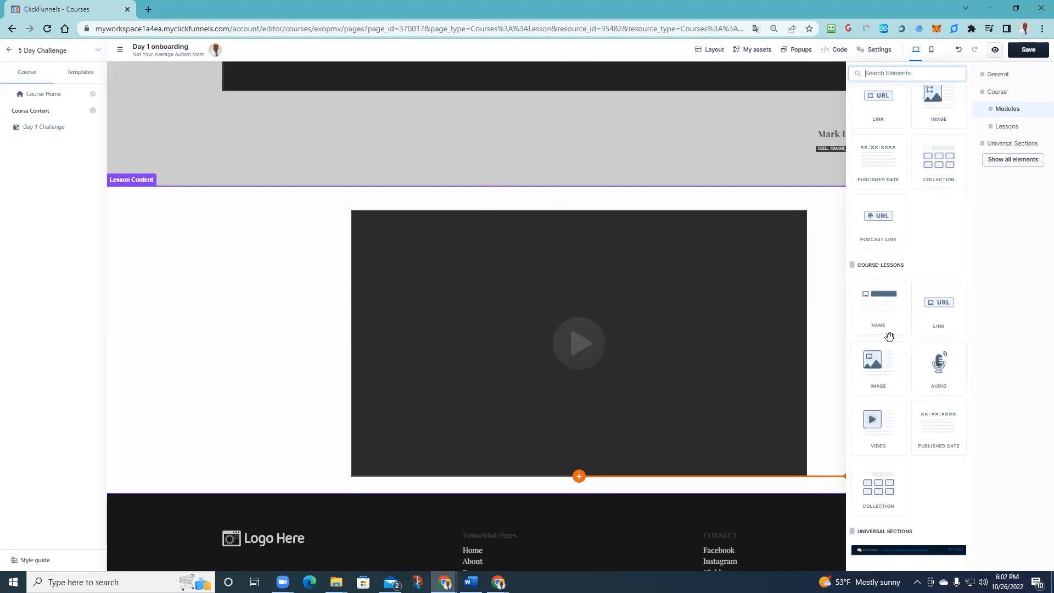
pyautogui.click(940, 322)
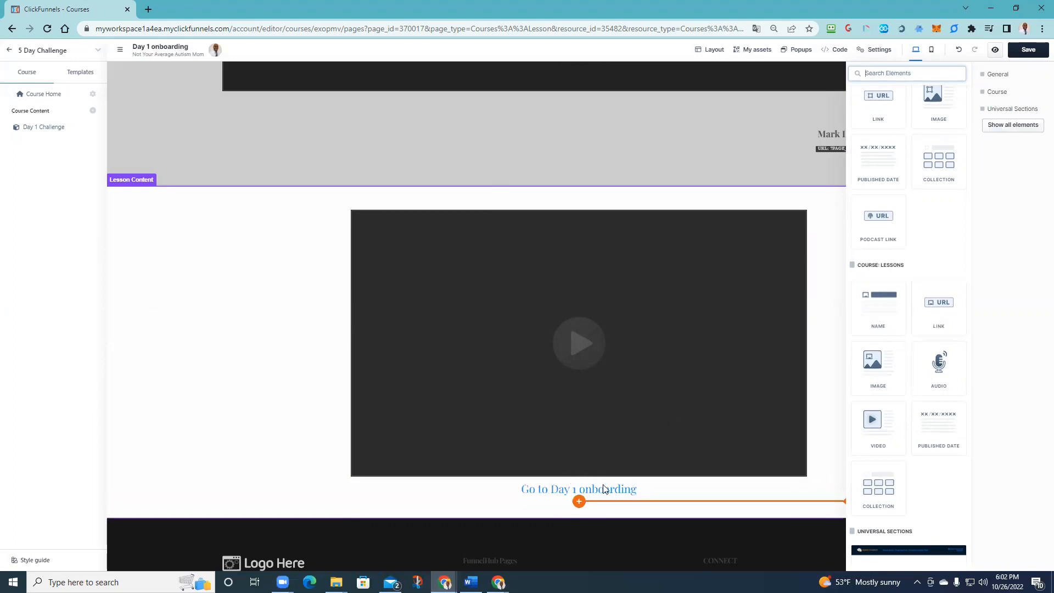
# - Examine the style settings of the lesson link below the video
pyautogui.click(588, 488)
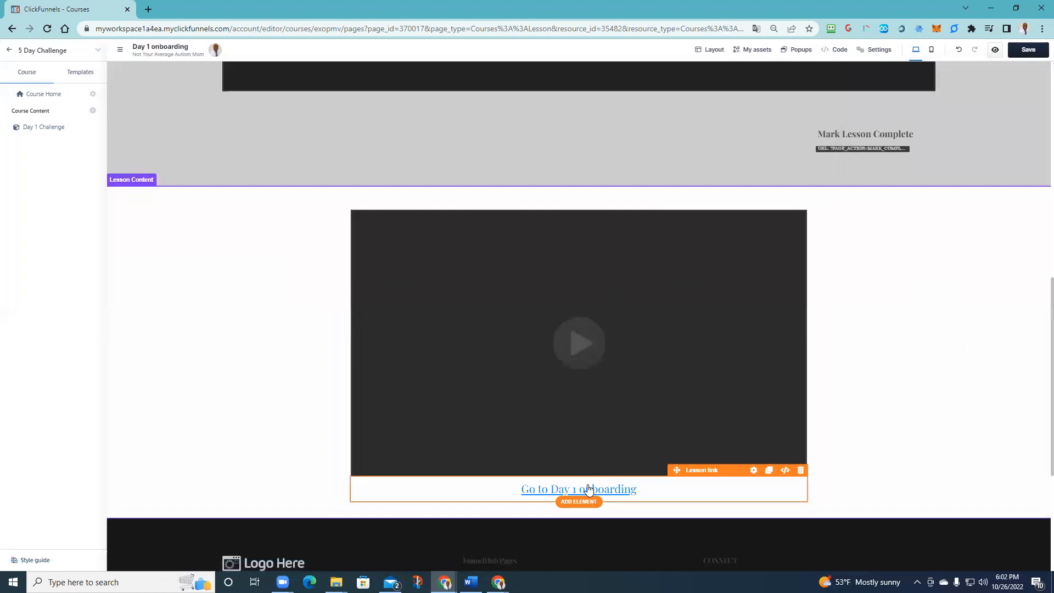
pyautogui.click(586, 487)
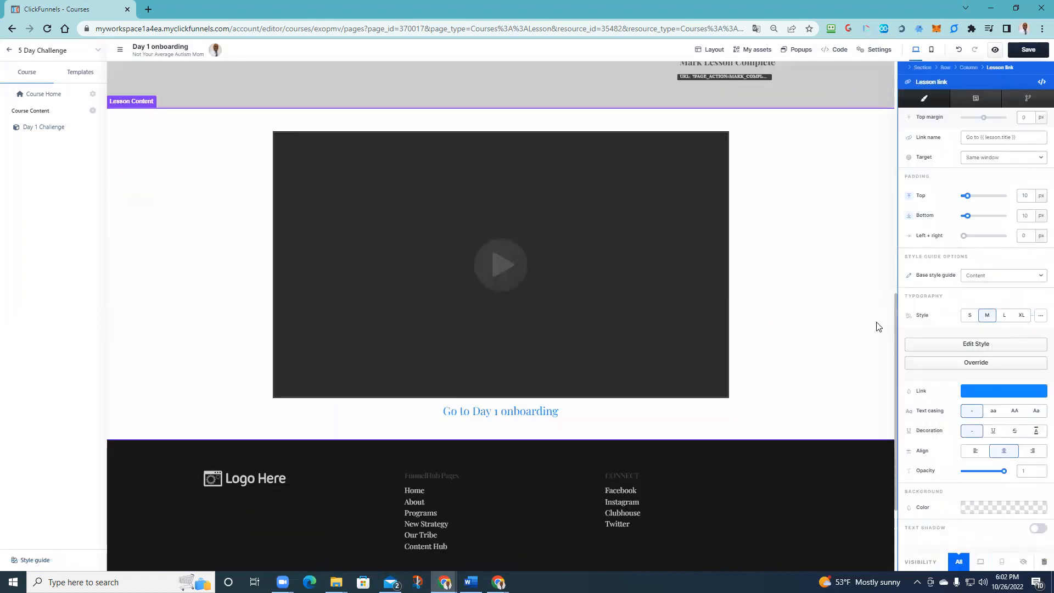
pyautogui.click(837, 293)
# - Examine the lesson video's style, advanced and render condition settings, including the start image URL
pyautogui.click(527, 242)
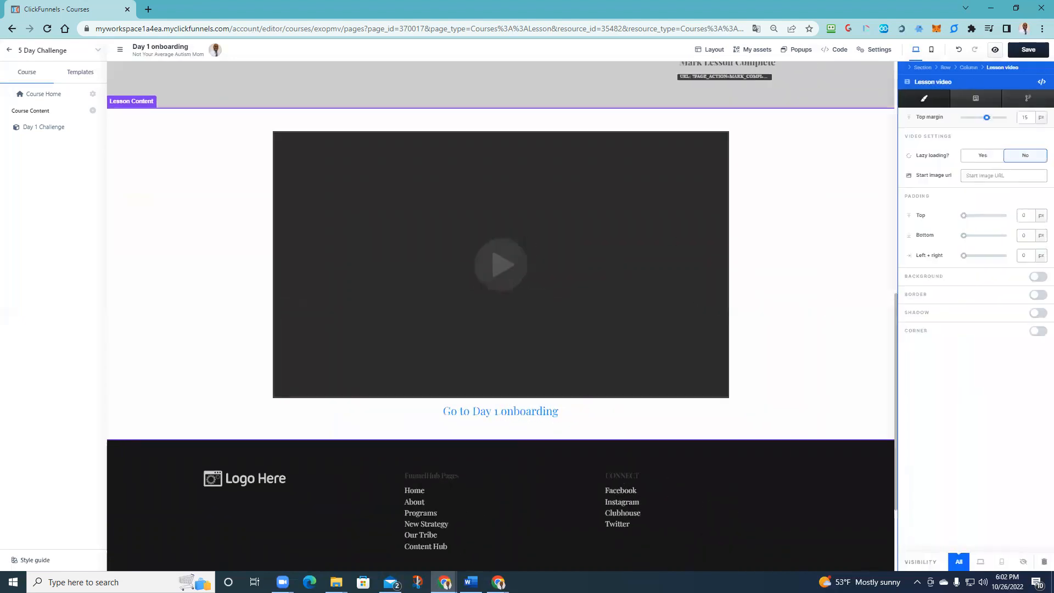
pyautogui.click(982, 176)
pyautogui.click(682, 197)
pyautogui.click(696, 205)
pyautogui.click(975, 98)
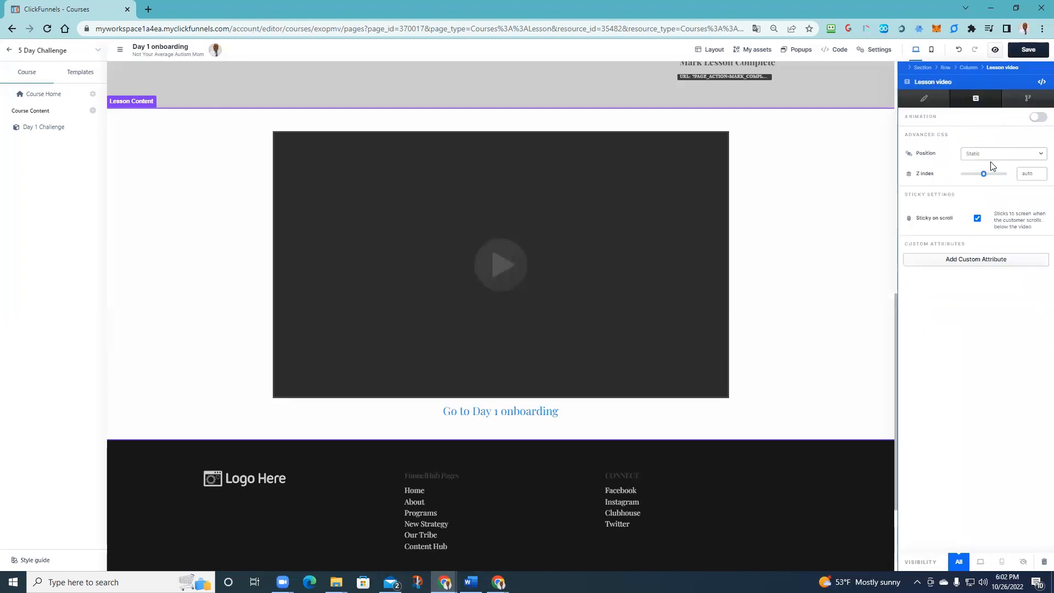
pyautogui.click(1031, 99)
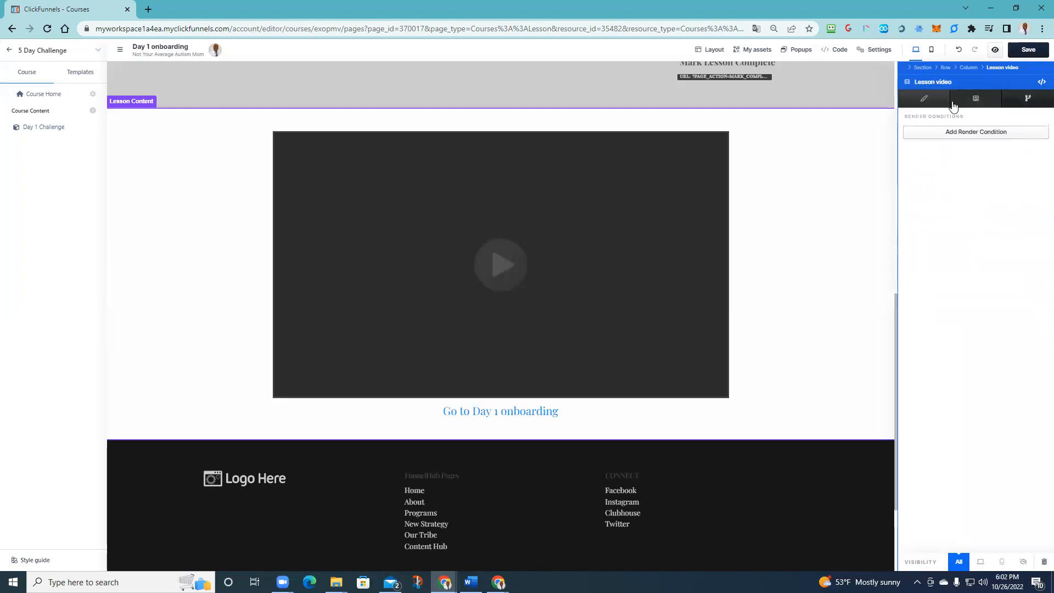
pyautogui.click(882, 98)
pyautogui.click(774, 264)
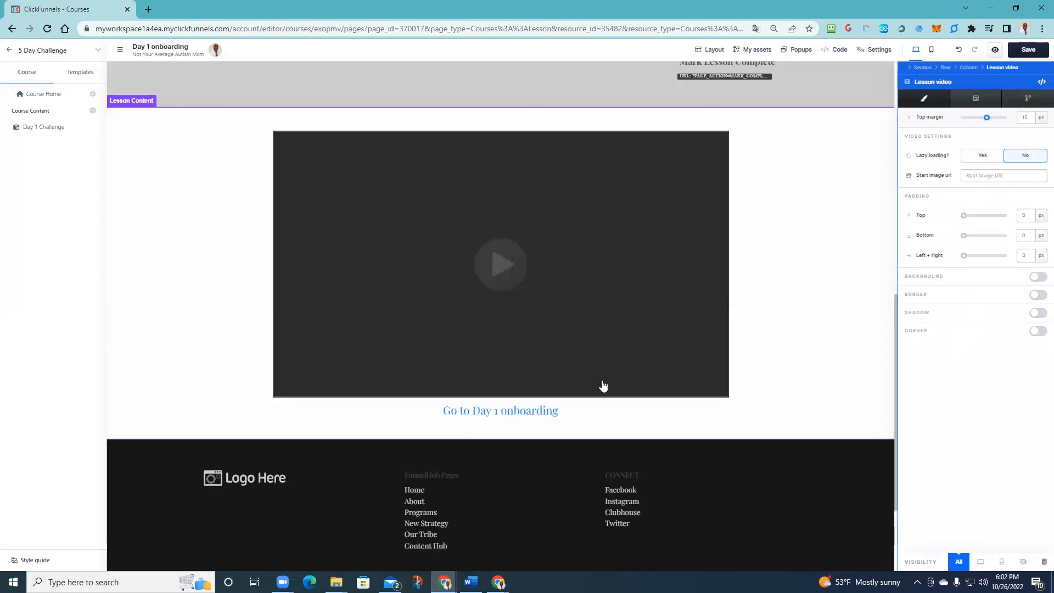
# - Review the lesson page from the footer up to the header and close the lesson video settings
pyautogui.scroll(-3, 695, 361)
pyautogui.scroll(4, 814, 352)
pyautogui.scroll(-4, 816, 348)
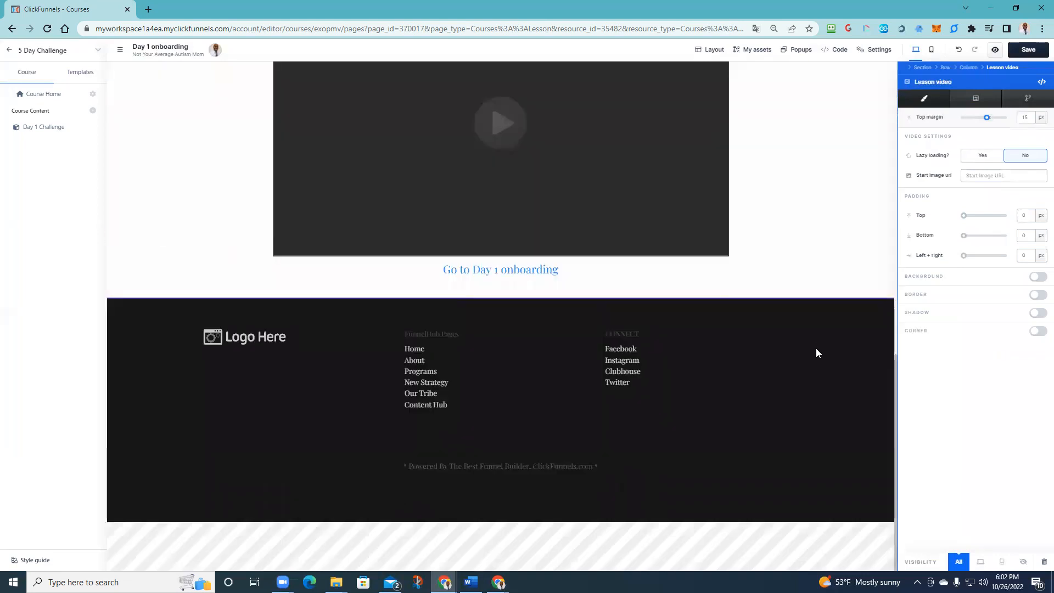
pyautogui.scroll(5, 857, 310)
pyautogui.scroll(4, 861, 307)
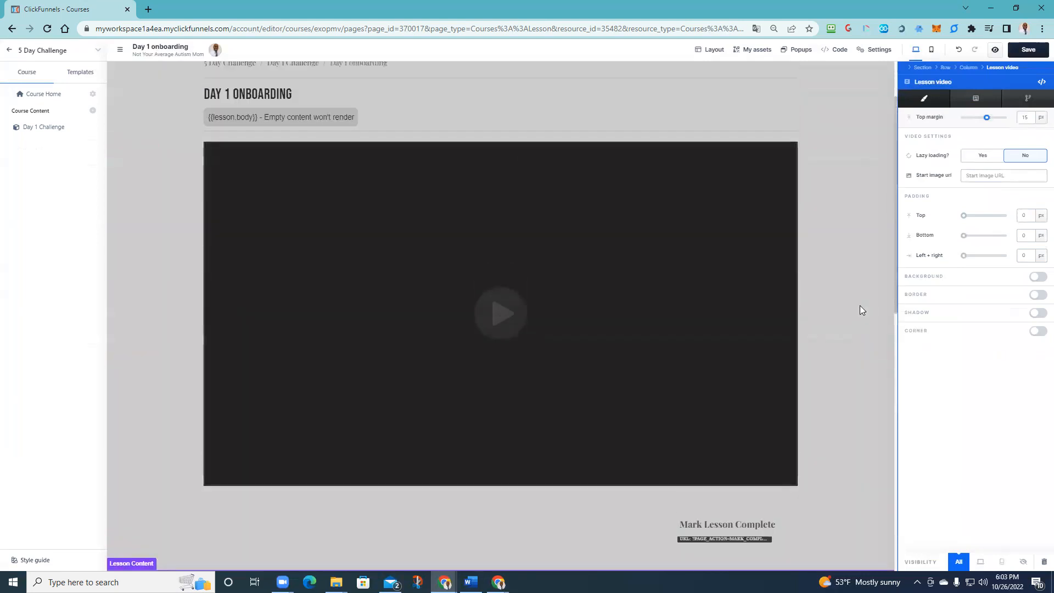
pyautogui.scroll(2, 863, 285)
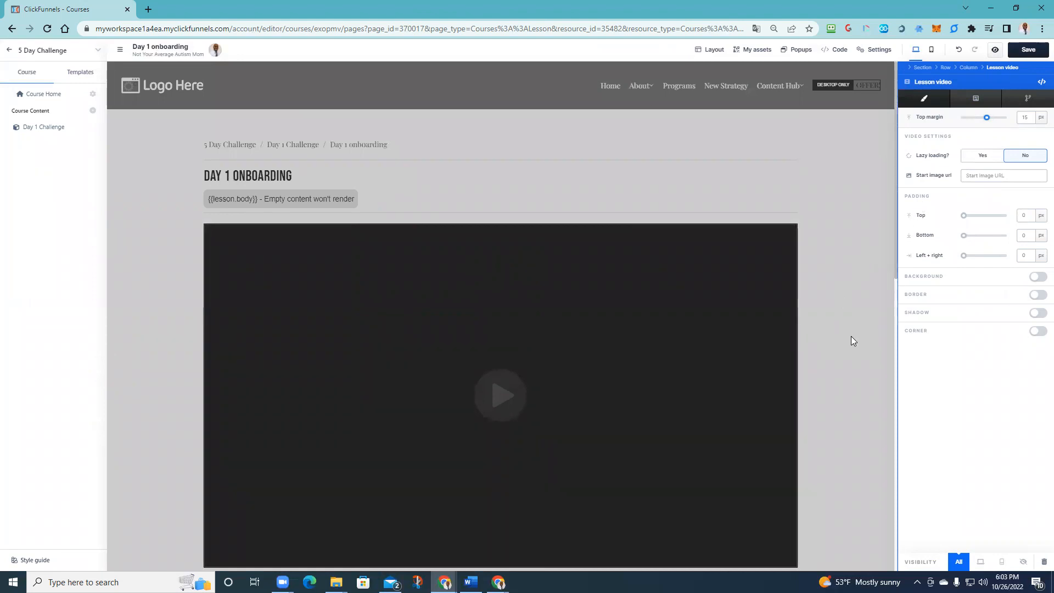
pyautogui.scroll(-1, 614, 326)
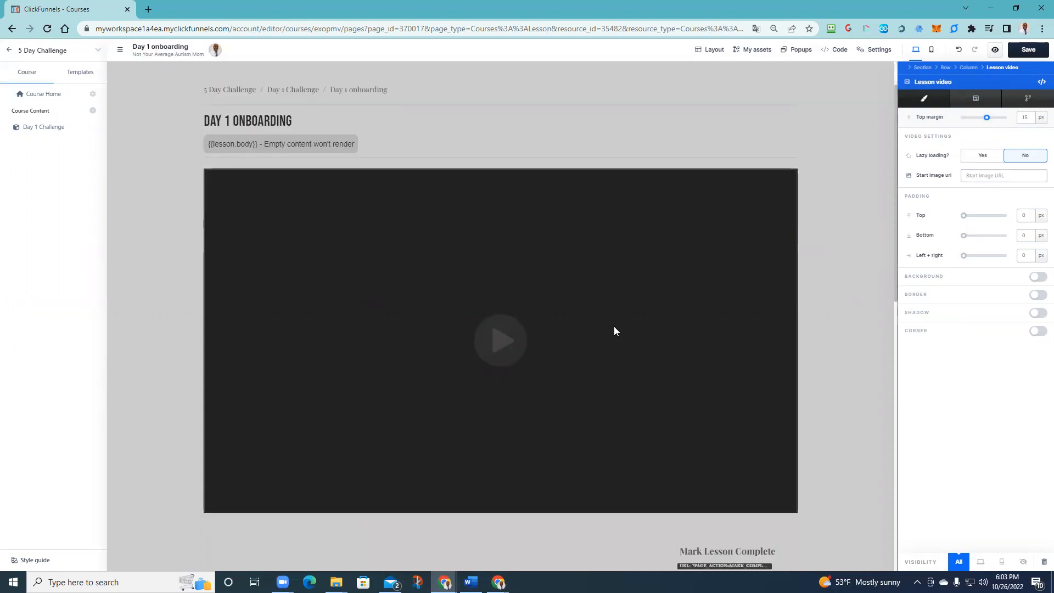
pyautogui.click(614, 326)
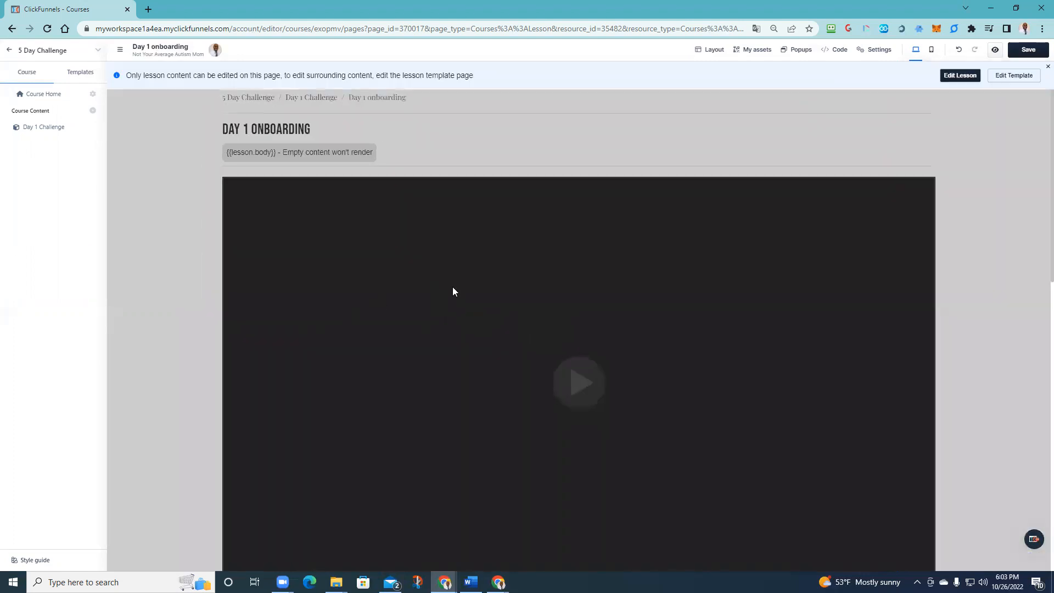
# - Expand the Day 1 Challenge module, select its Day 1 onboarding lesson and review the page down to the footer
pyautogui.click(41, 130)
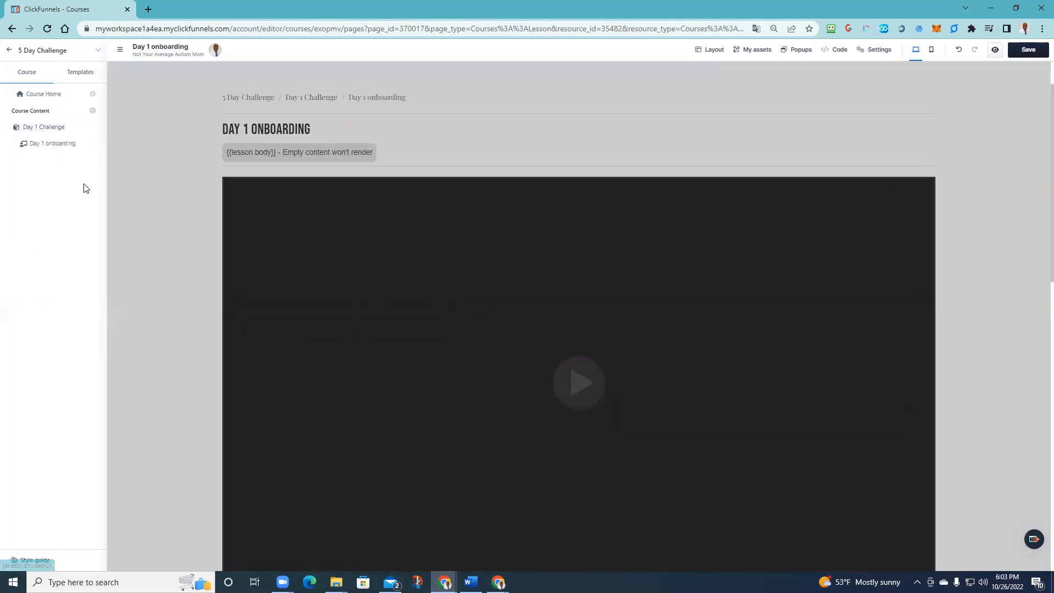
pyautogui.click(60, 145)
pyautogui.click(629, 106)
pyautogui.scroll(-12, 576, 313)
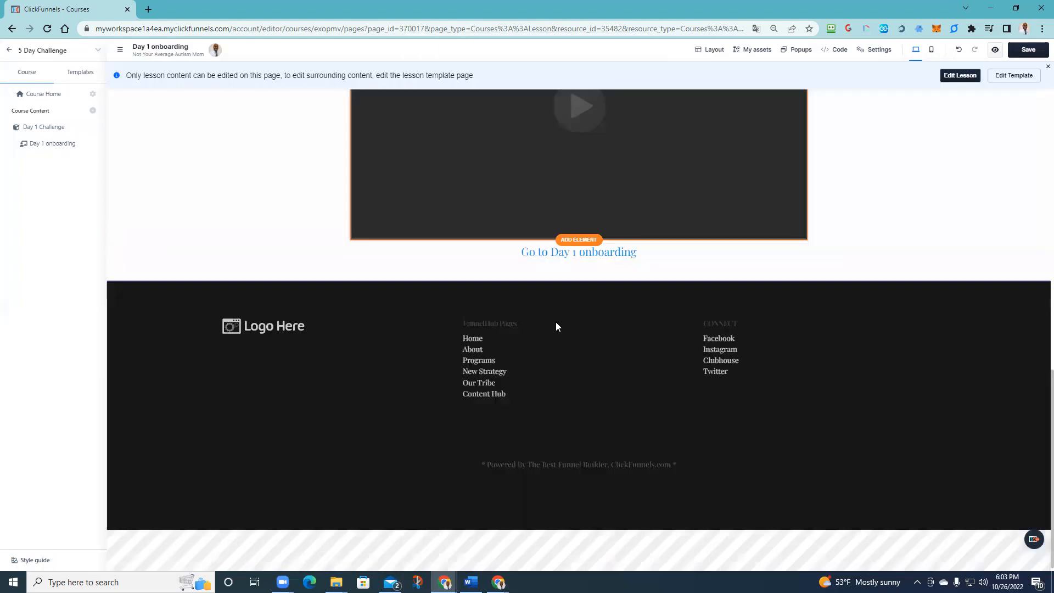
# - Examine the style settings of the lesson video and its surrounding section, and close them
pyautogui.scroll(4, 591, 294)
pyautogui.click(666, 303)
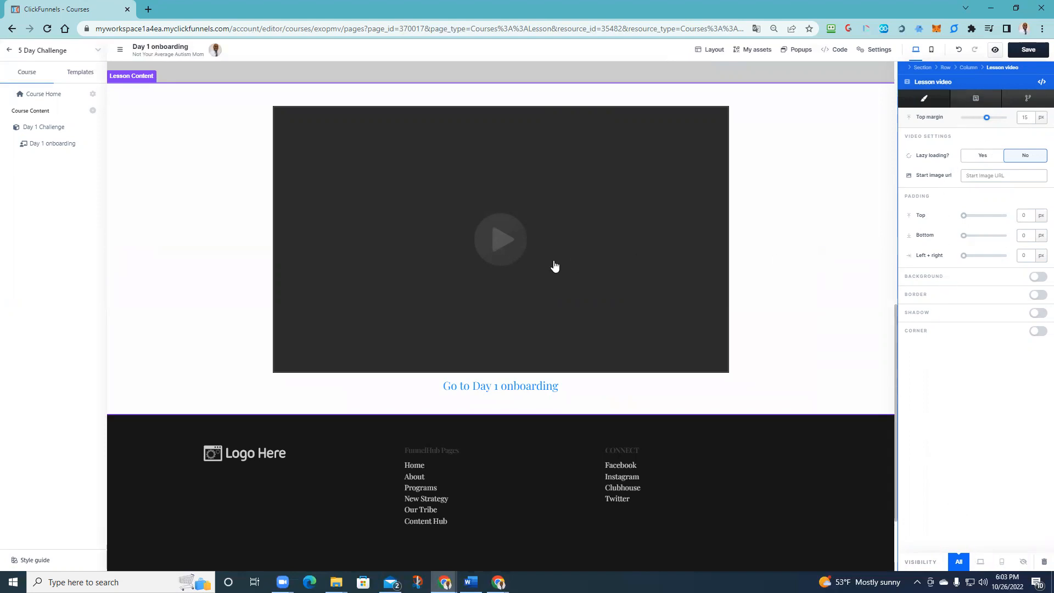
pyautogui.click(890, 247)
pyautogui.click(913, 239)
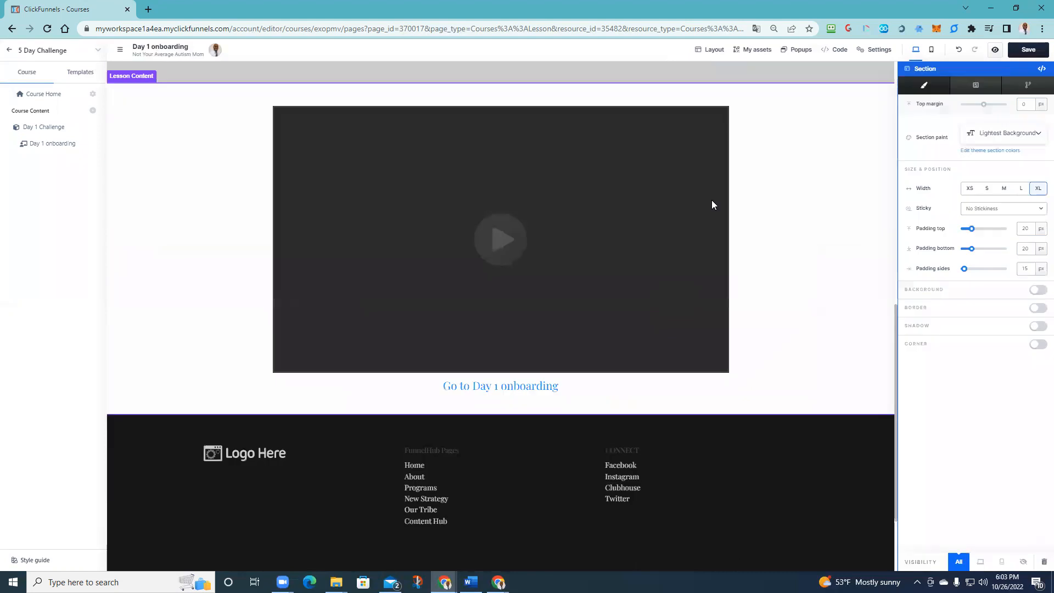
pyautogui.click(674, 202)
pyautogui.click(719, 242)
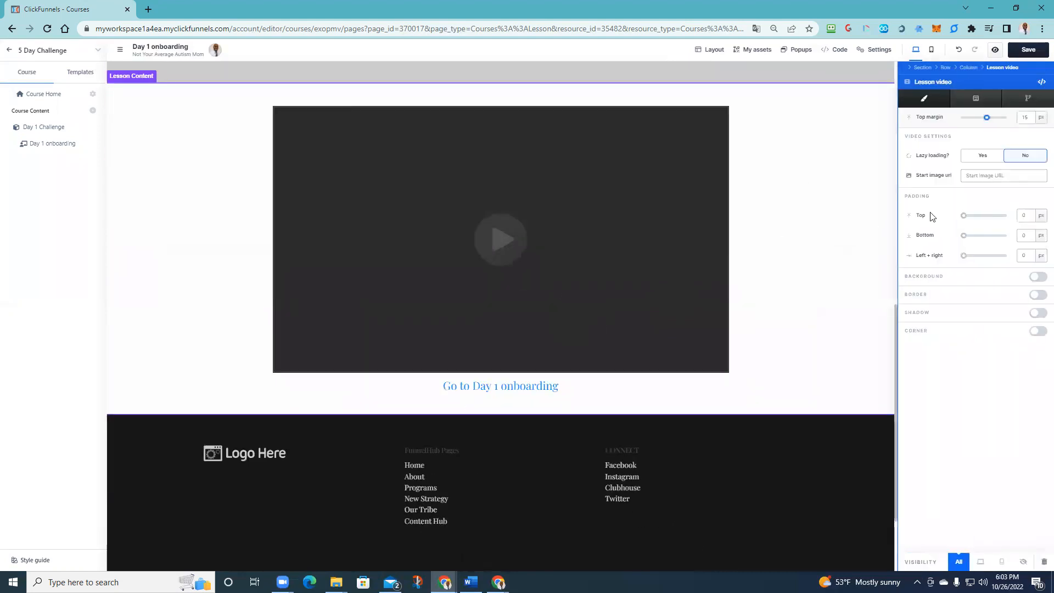
pyautogui.click(878, 241)
pyautogui.scroll(10, 882, 253)
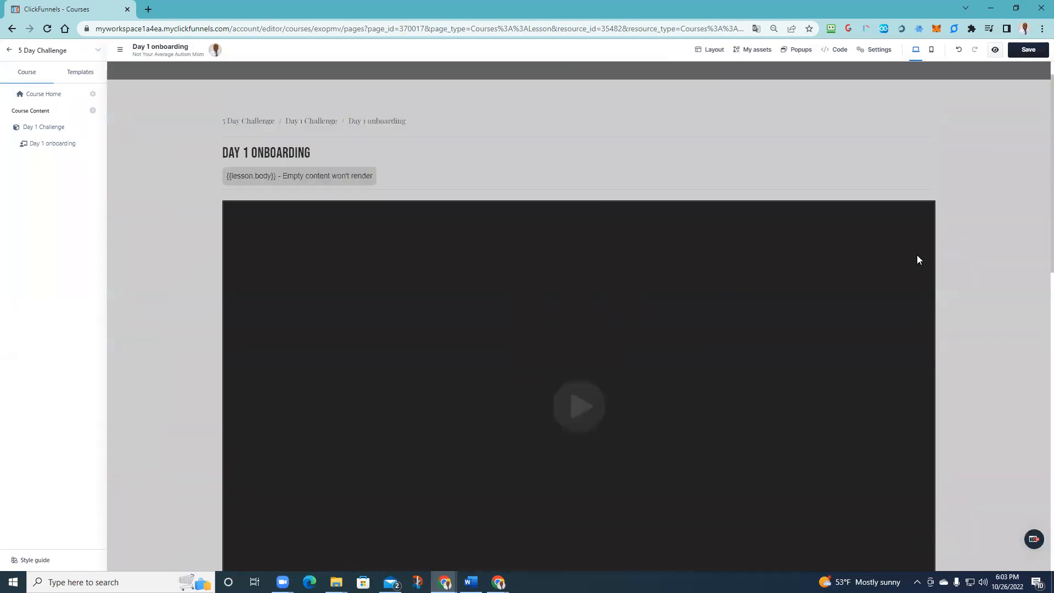
# - Save the Day 1 onboarding lesson page and leave the editor for the 5 Day Challenge course overview
pyautogui.click(1029, 51)
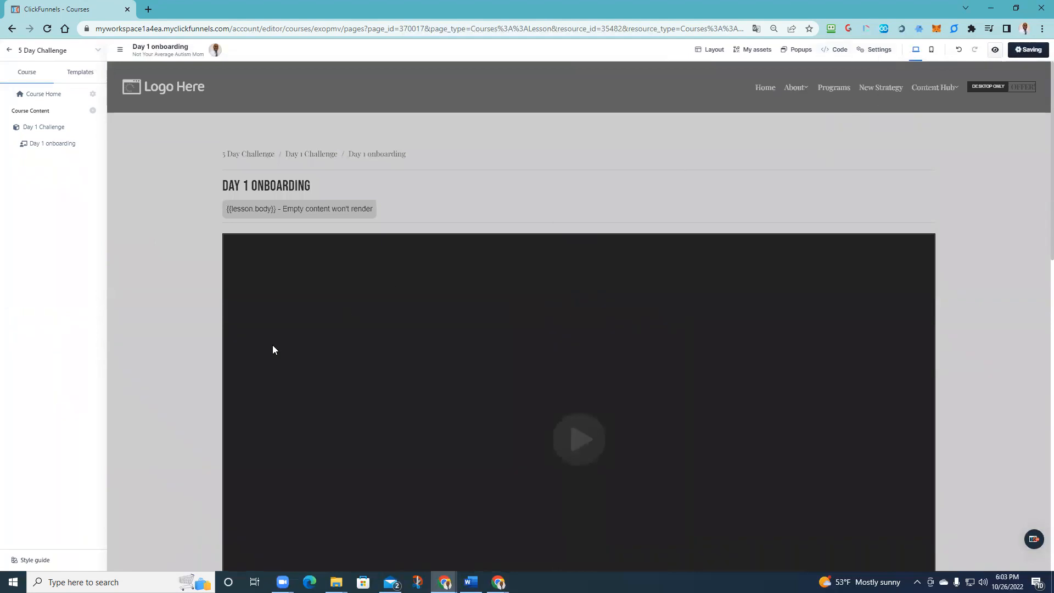
pyautogui.click(68, 77)
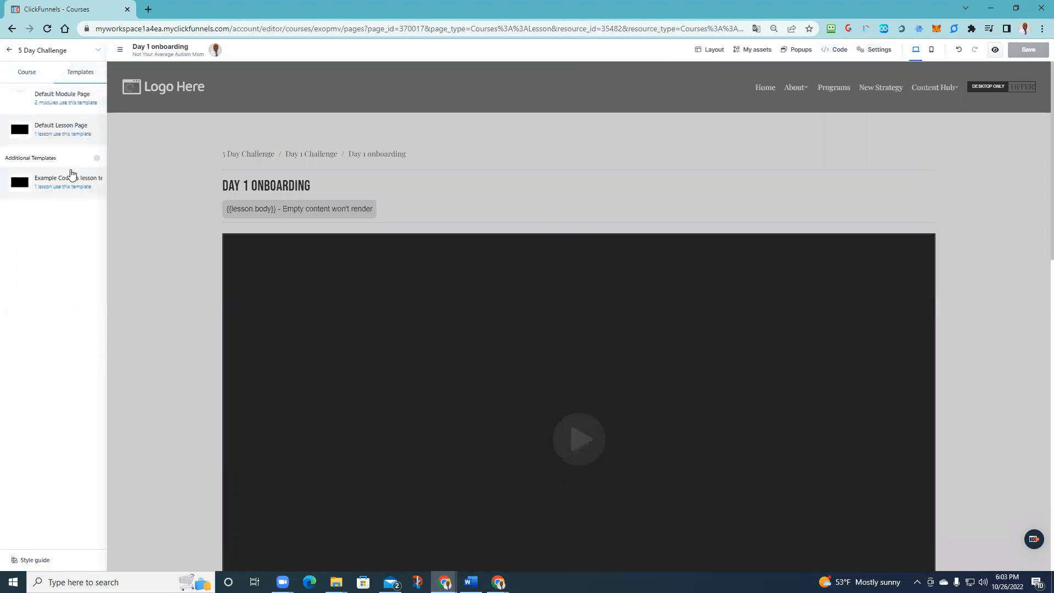
pyautogui.click(9, 51)
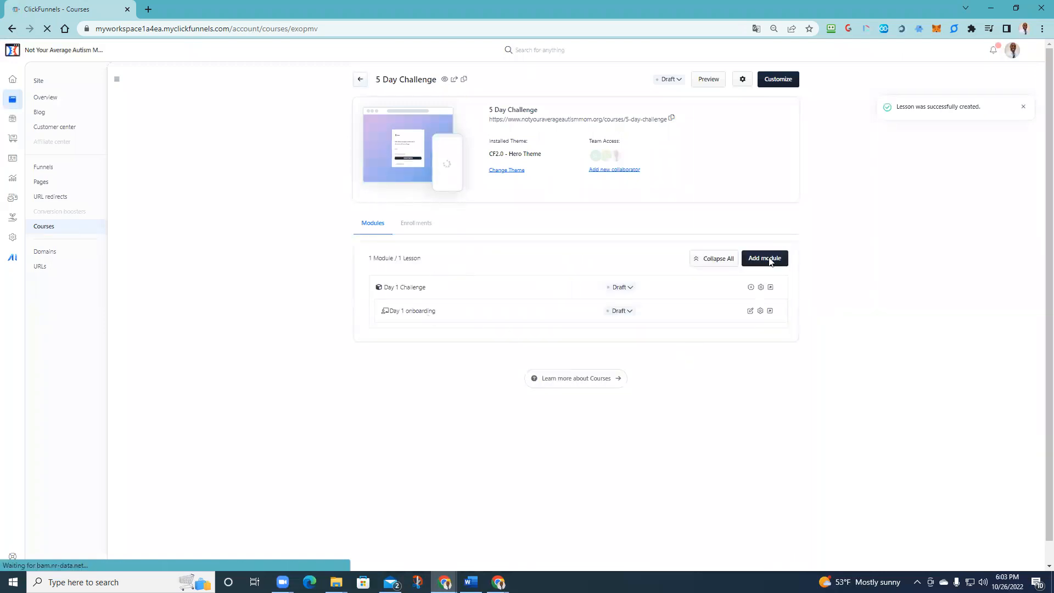
# - Open the Day 1 onboarding lesson's settings, expand its video settings and review the page down to the URLs
pyautogui.click(759, 312)
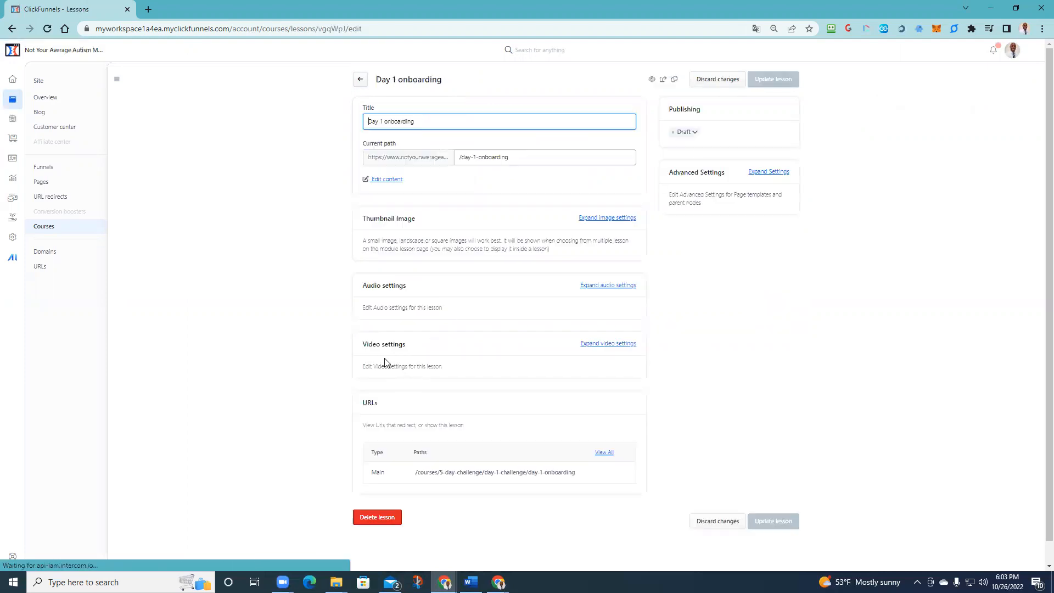
pyautogui.click(608, 344)
pyautogui.scroll(-2, 493, 385)
pyautogui.scroll(2, 496, 372)
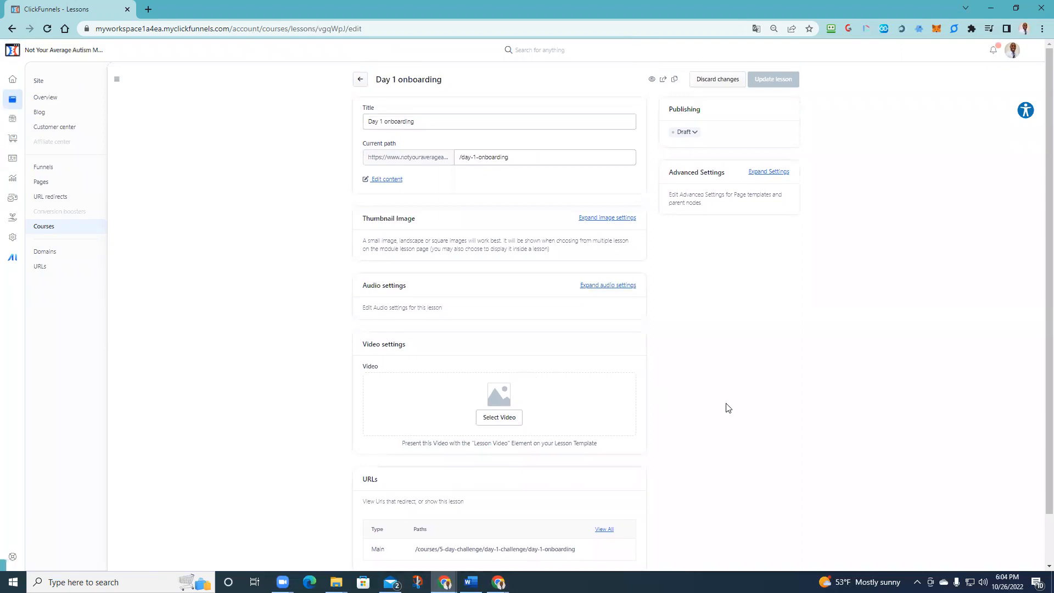
pyautogui.scroll(-1, 677, 453)
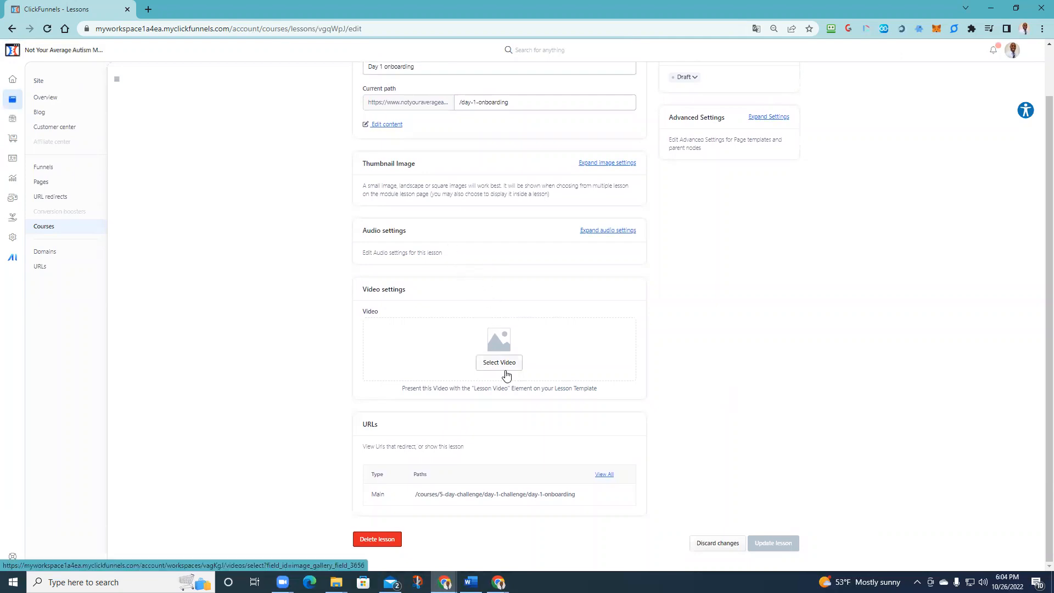
pyautogui.scroll(1, 504, 373)
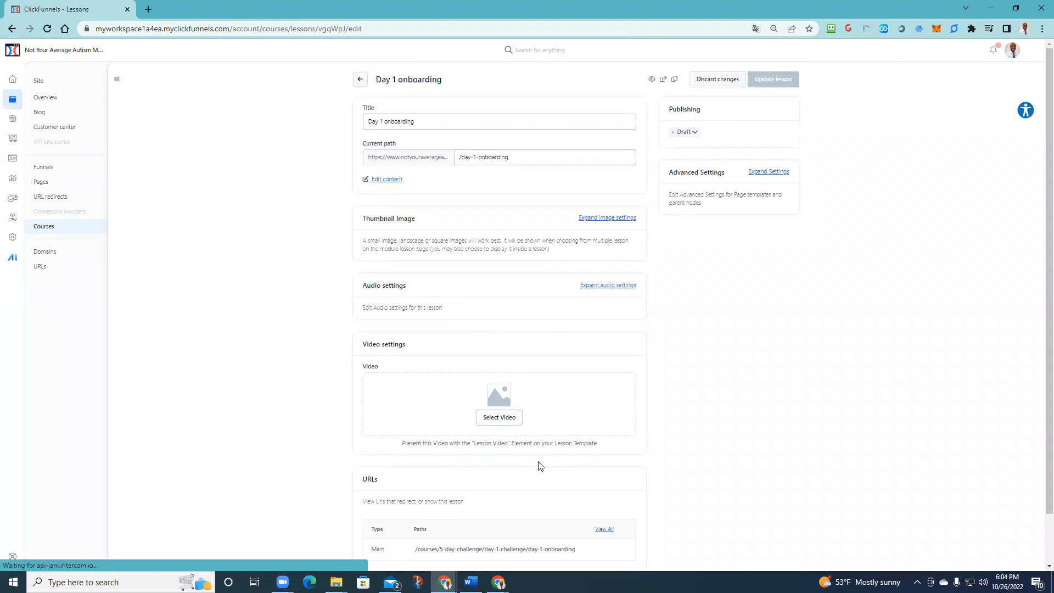
pyautogui.scroll(-1, 576, 401)
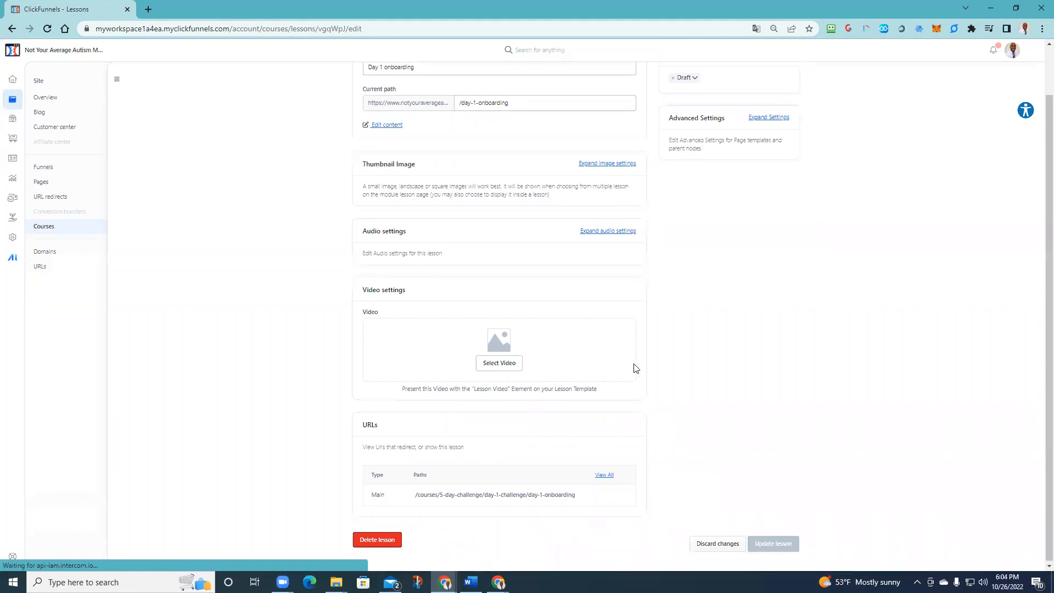
pyautogui.scroll(1, 633, 367)
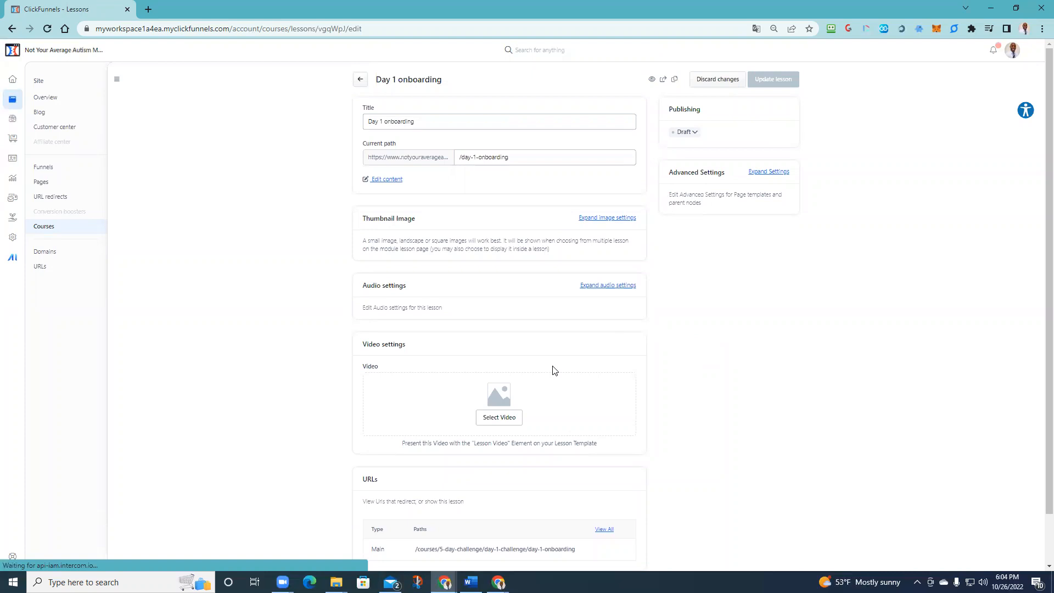
# - Reopen the Day 1 onboarding lesson's settings from the course overview and examine its video selection and the video gallery
pyautogui.click(361, 79)
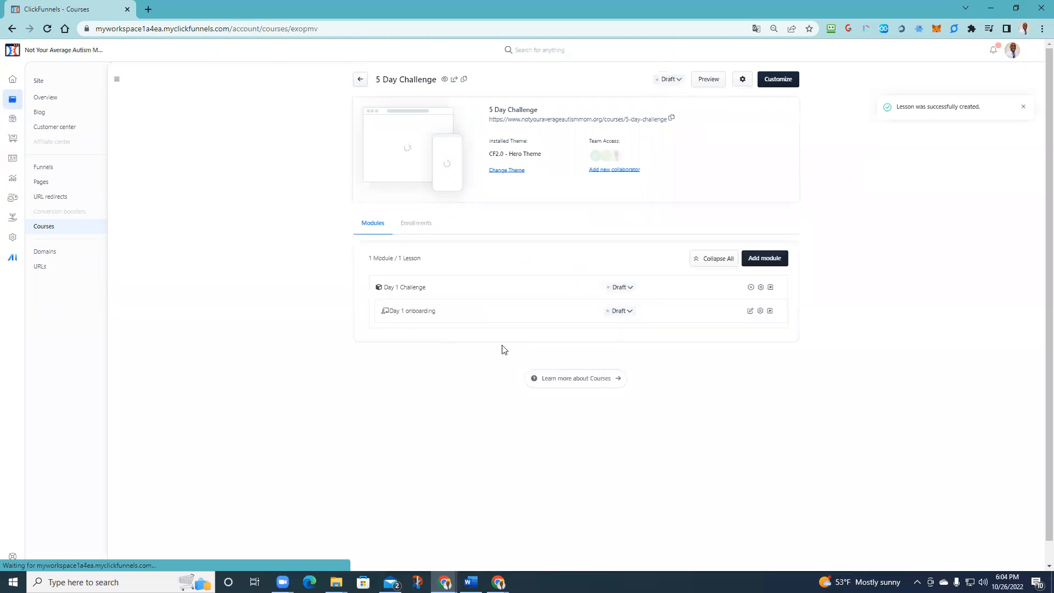
pyautogui.click(760, 310)
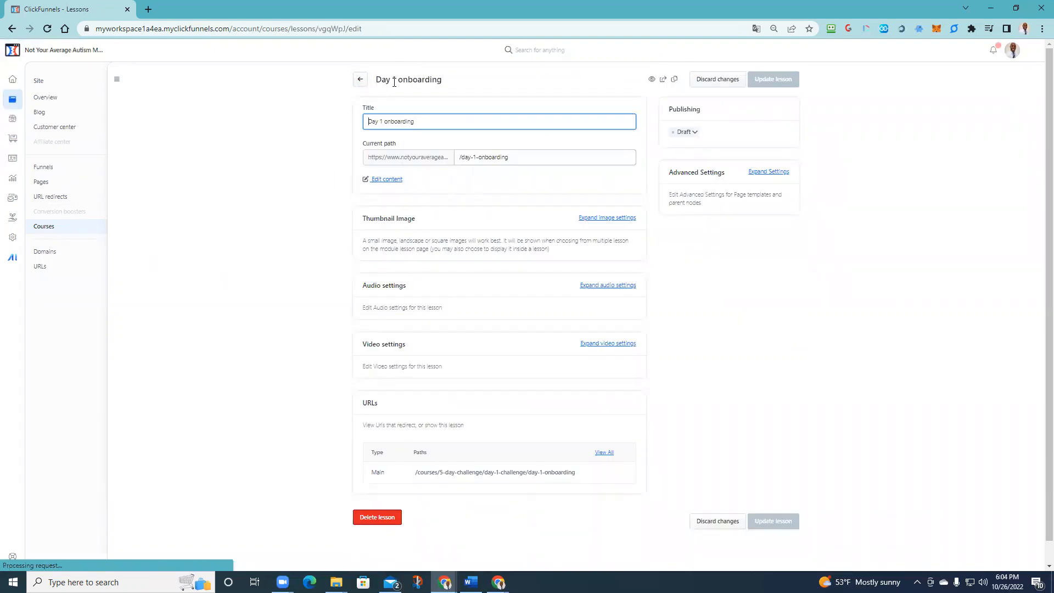
pyautogui.scroll(-1, 406, 329)
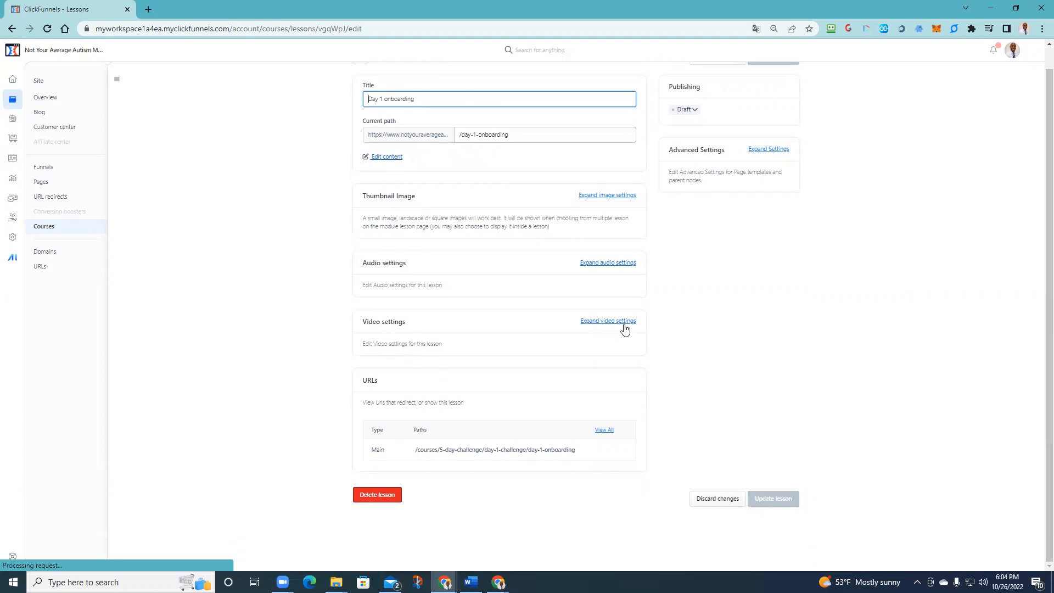
pyautogui.click(601, 323)
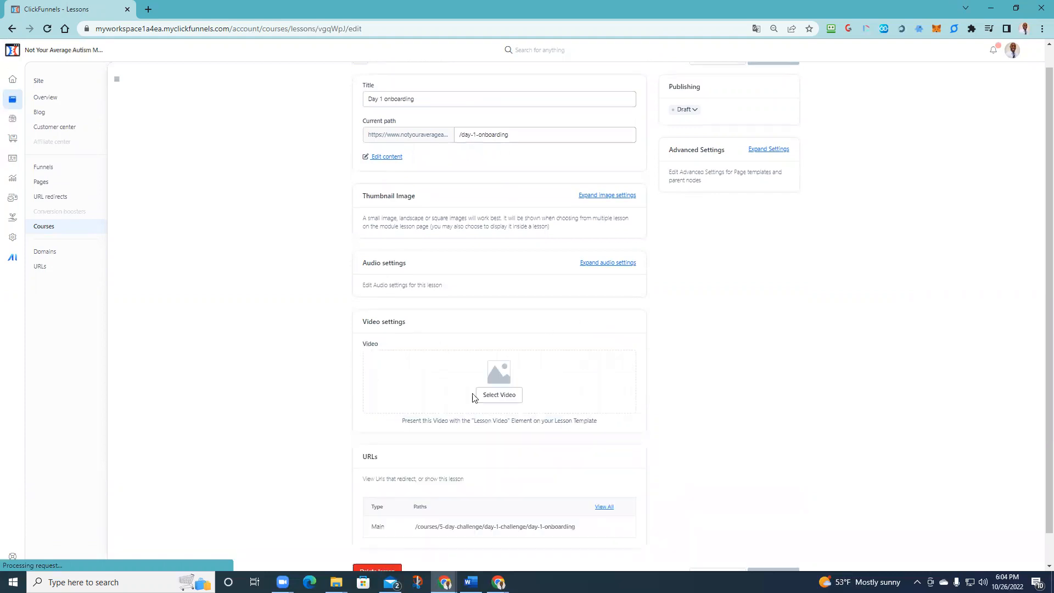
pyautogui.click(502, 397)
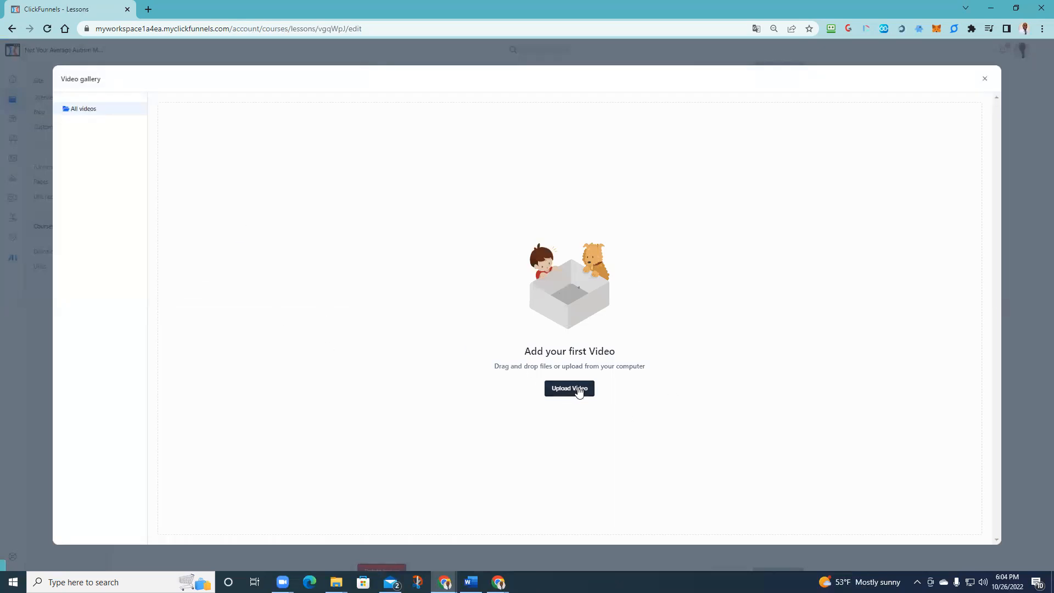
pyautogui.click(984, 80)
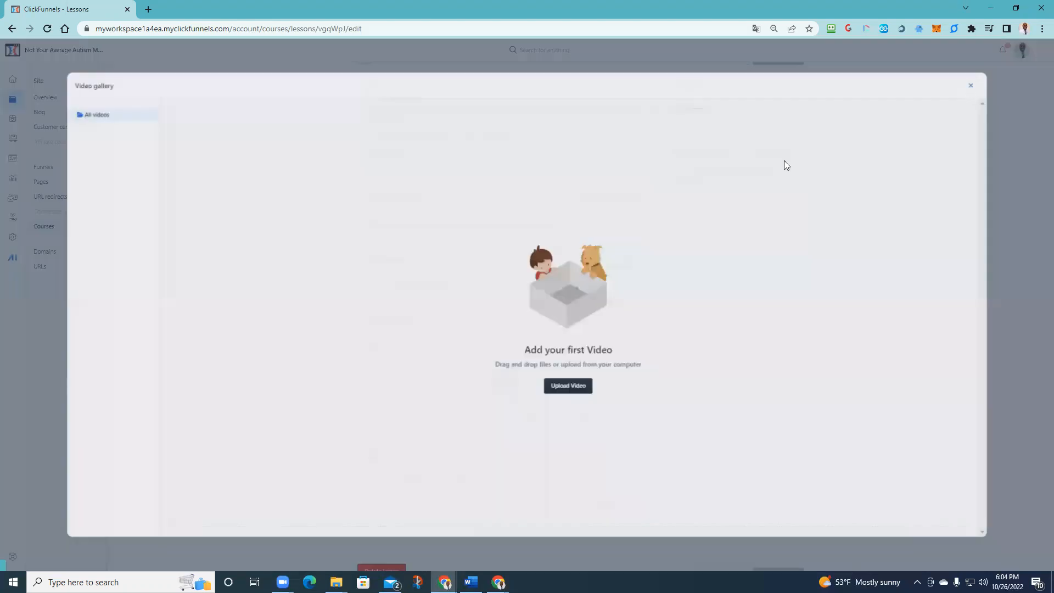
pyautogui.click(479, 395)
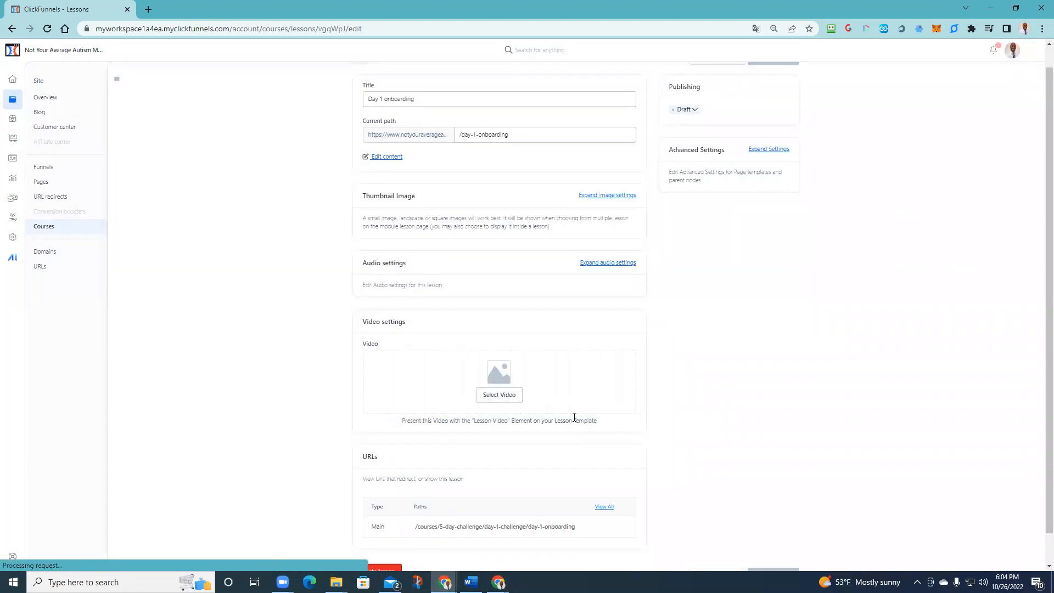
pyautogui.scroll(-1, 467, 446)
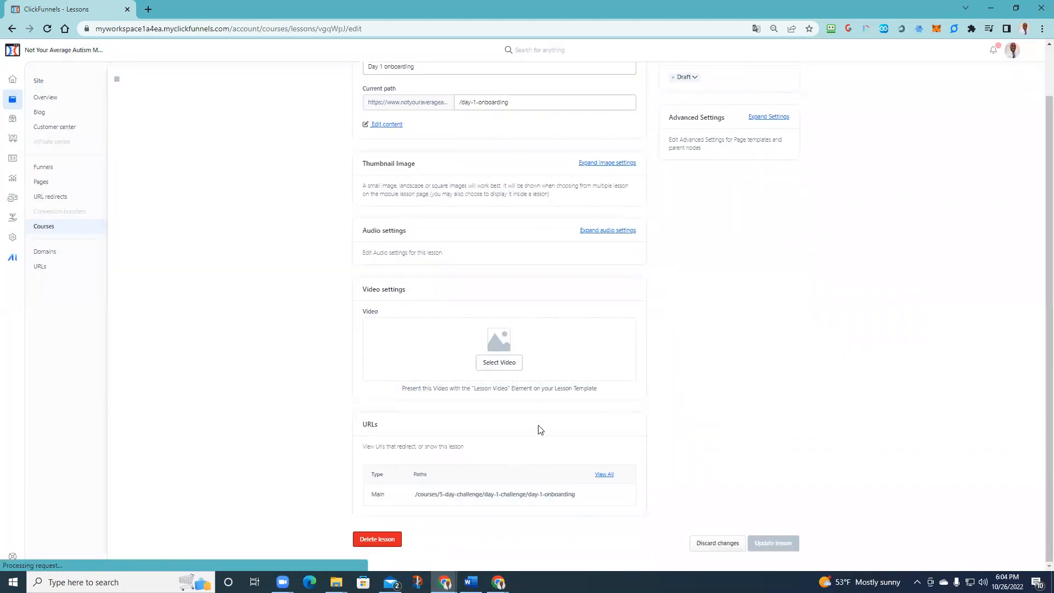
pyautogui.scroll(1, 523, 406)
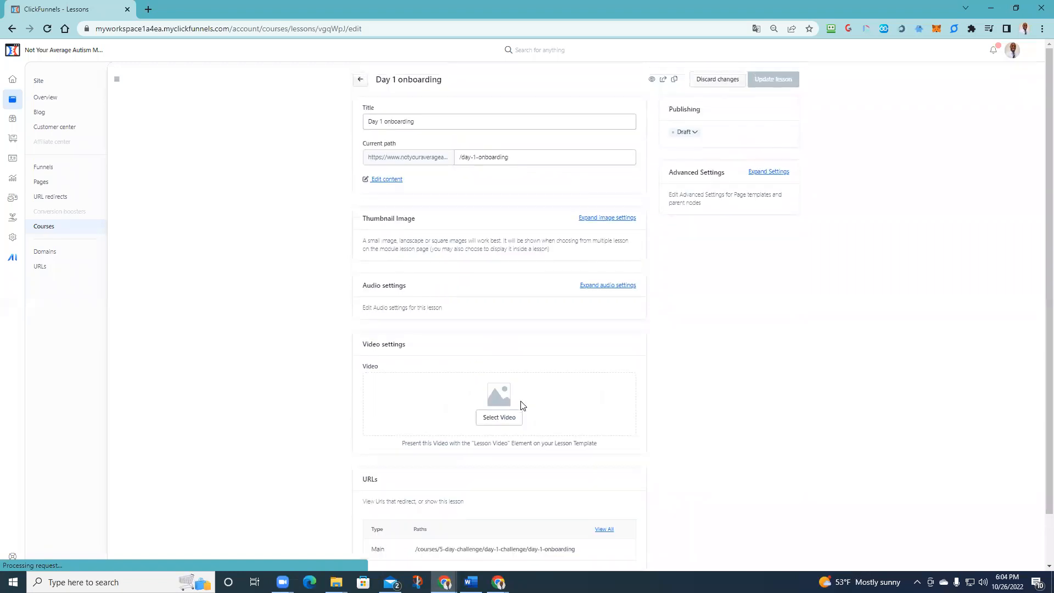
pyautogui.click(505, 419)
pyautogui.scroll(-1, 626, 409)
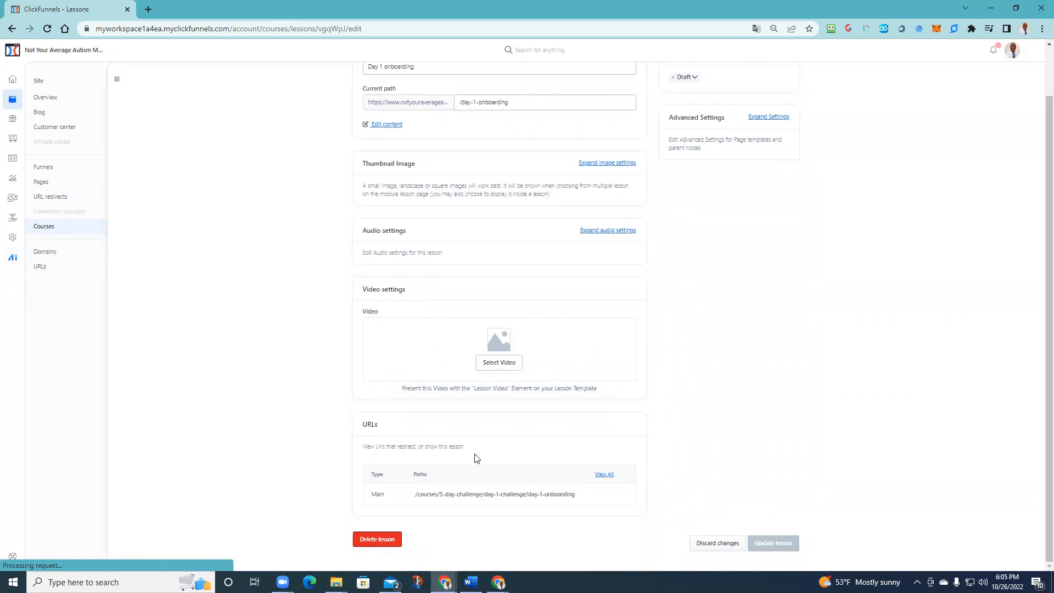
# - Go to the list of all courses, view the templates offered for a new course and close the template selection
pyautogui.click(52, 228)
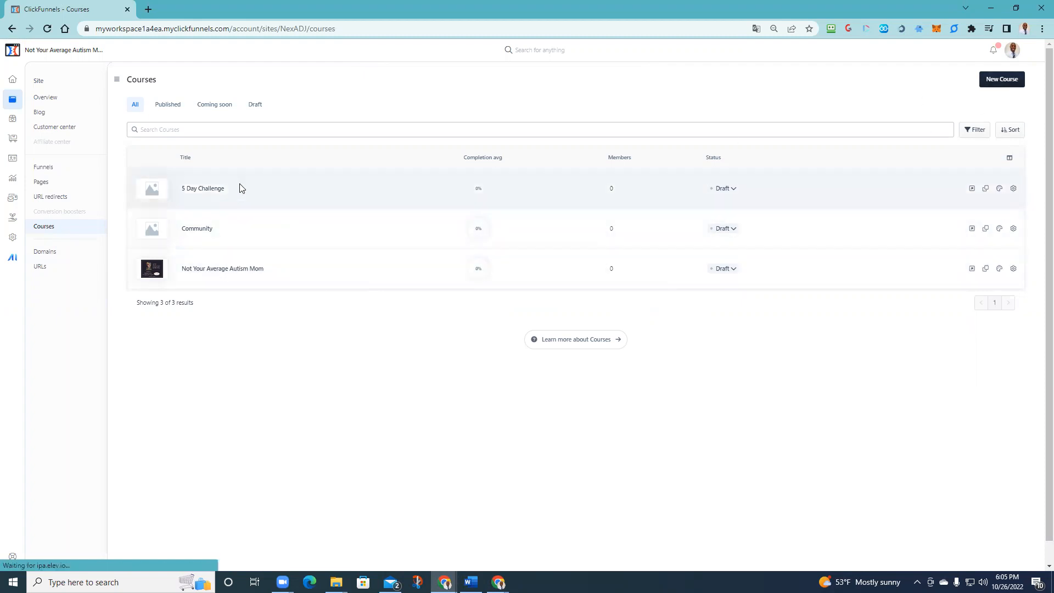
pyautogui.click(1020, 84)
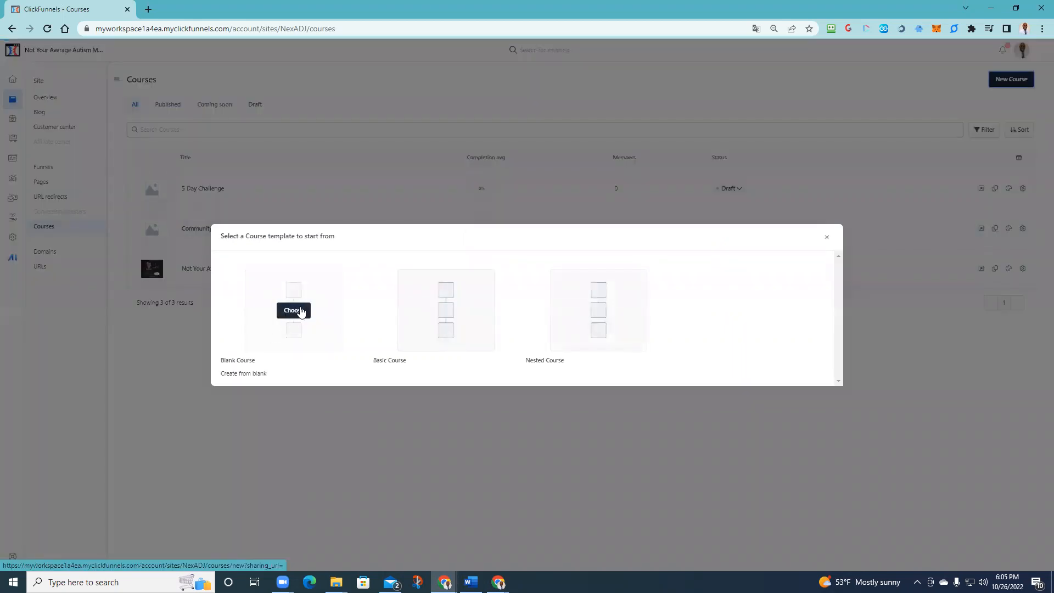
pyautogui.click(827, 237)
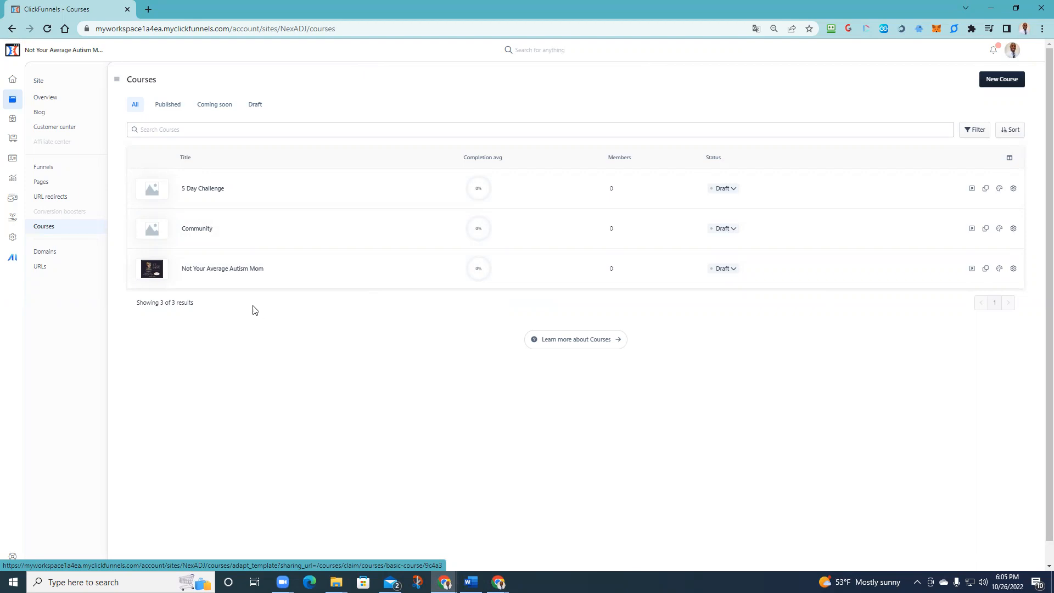
pyautogui.click(1013, 80)
pyautogui.moveTo(302, 310)
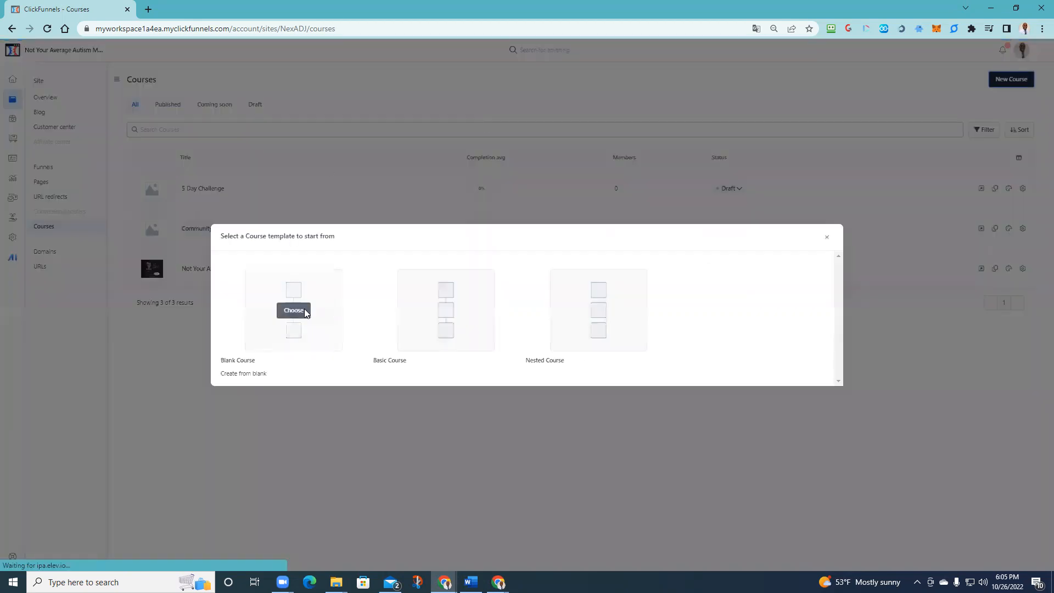
pyautogui.click(827, 237)
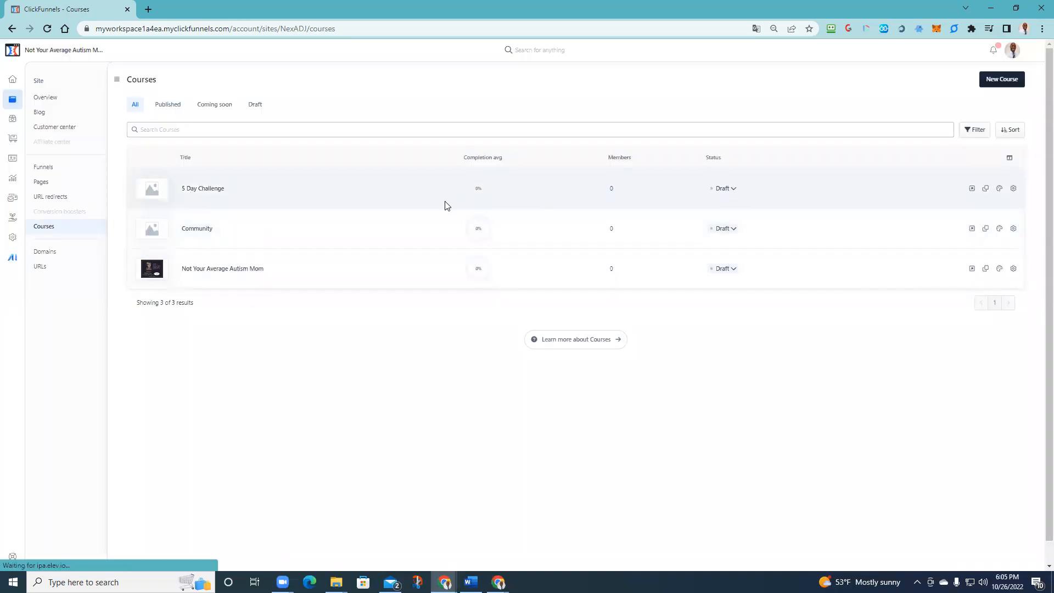
# - Open the 5 Day Challenge course, check the Day 1 onboarding lesson's thumbnail image settings and return to the course overview
pyautogui.click(215, 190)
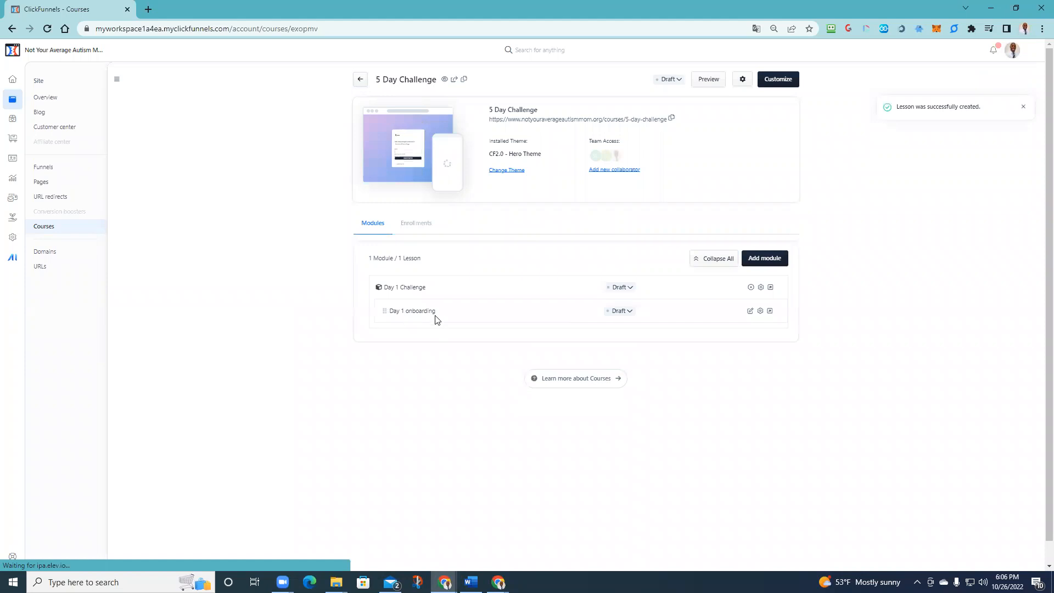
pyautogui.click(761, 311)
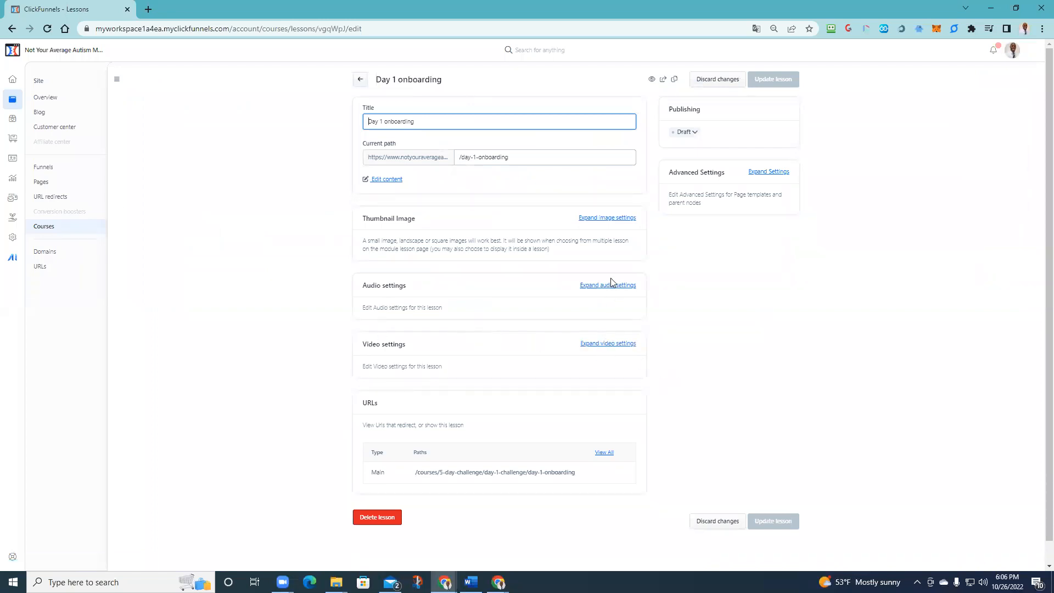
pyautogui.click(611, 220)
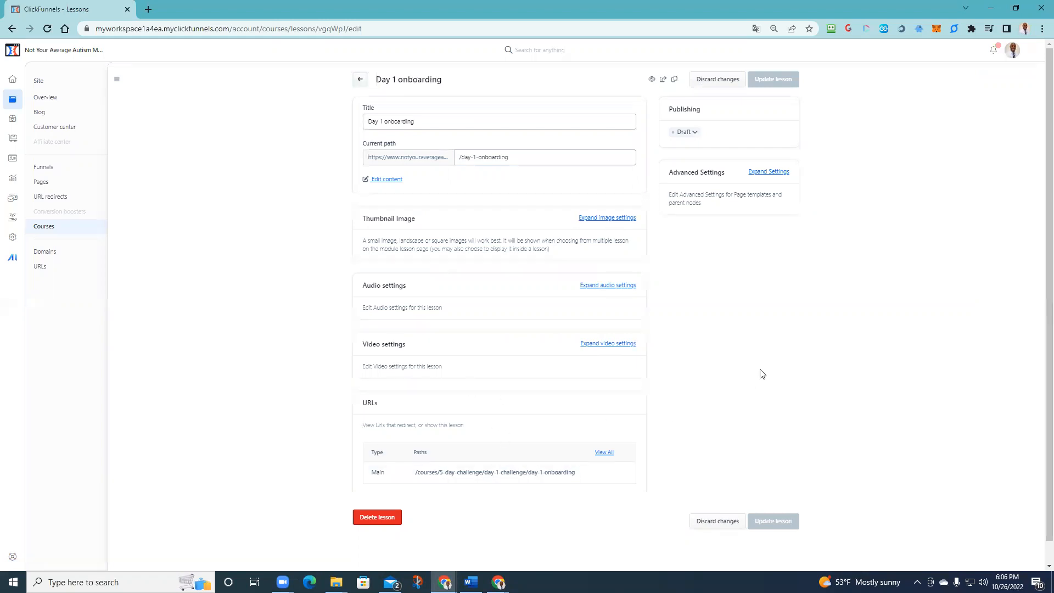
pyautogui.click(360, 80)
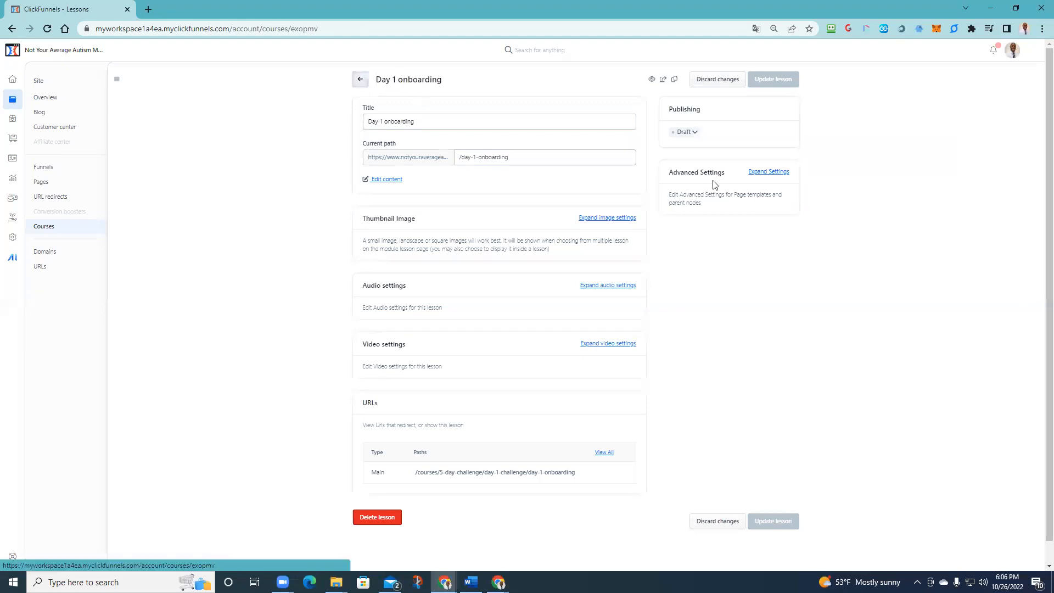